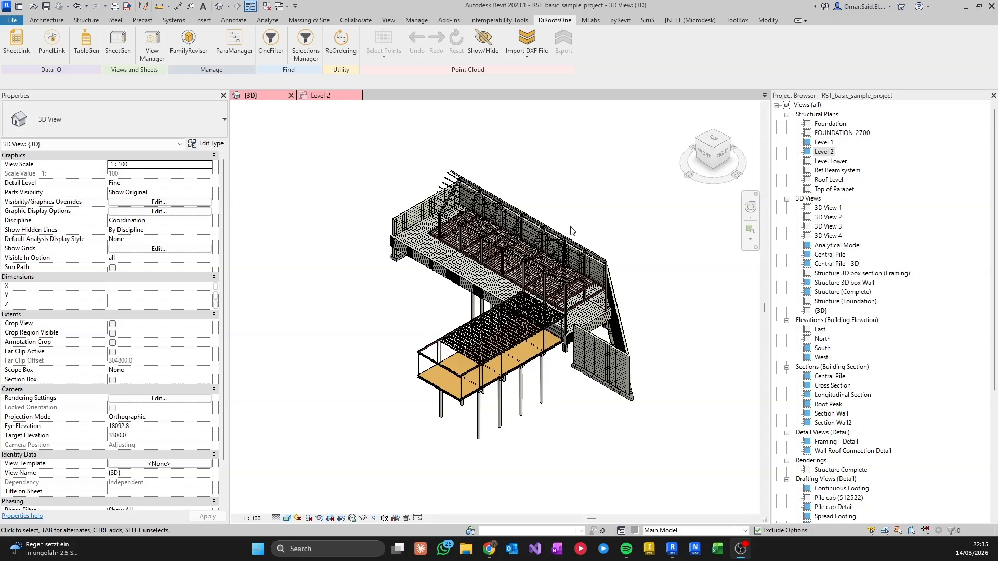
Open the Level 2 structural plan and examine the coordinates of the survey point and the project base point
mouse_move(471, 309)
middle_mouse_down()
mouse_move(484, 293)
mouse_move(470, 290)
middle_mouse_up()
scroll(485, 304, "up", 1)
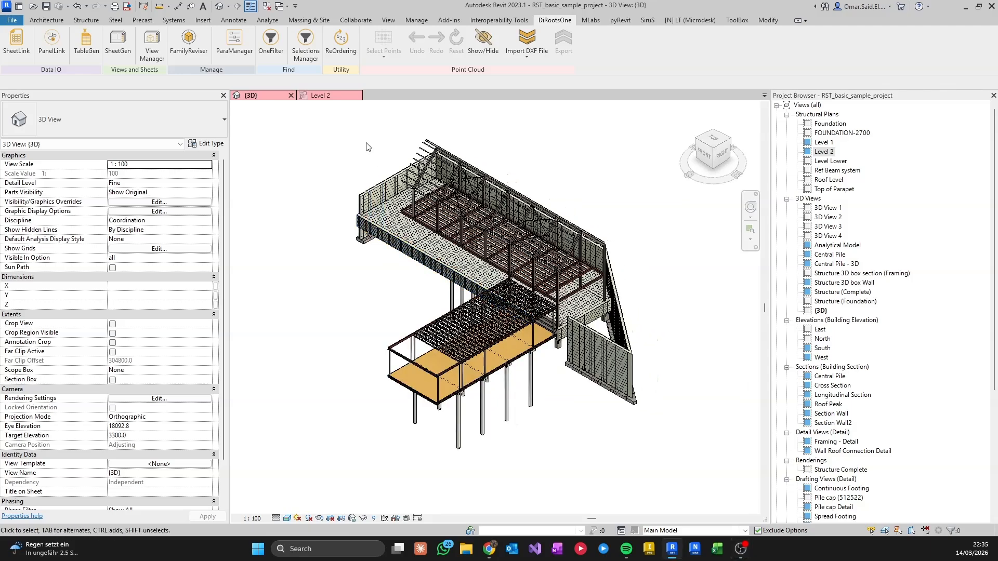
left_click(322, 96)
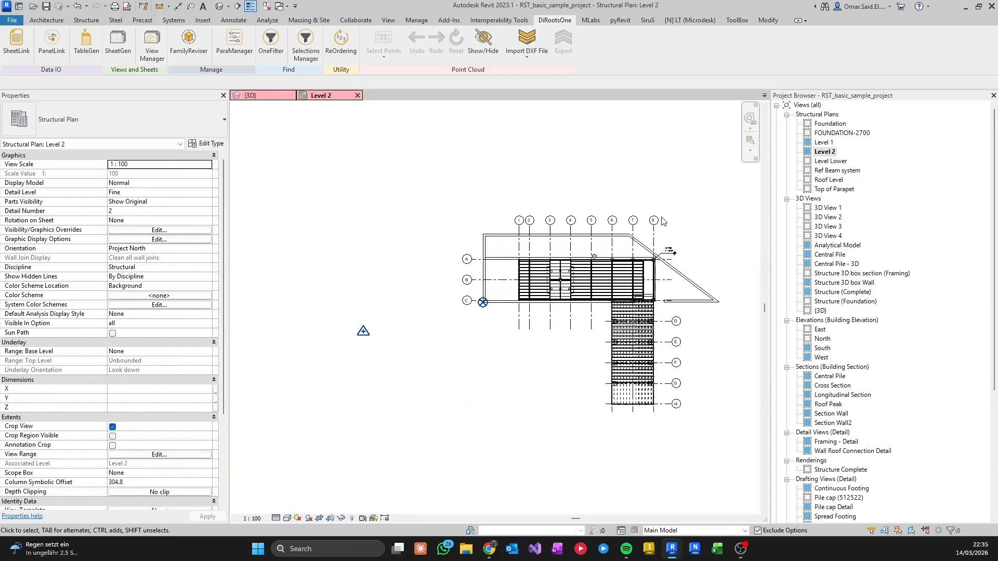
scroll(669, 276, "up", 1)
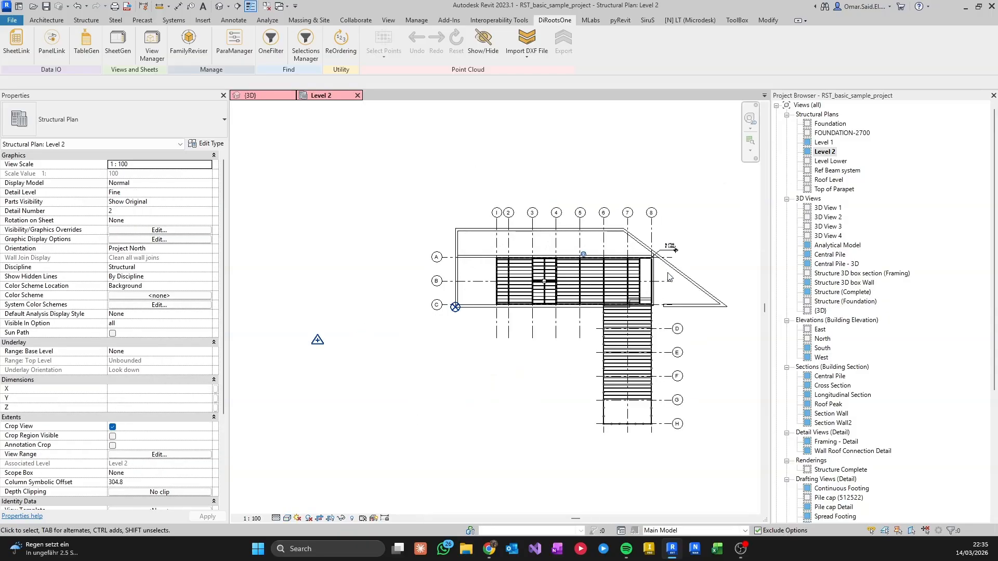
left_click(318, 340)
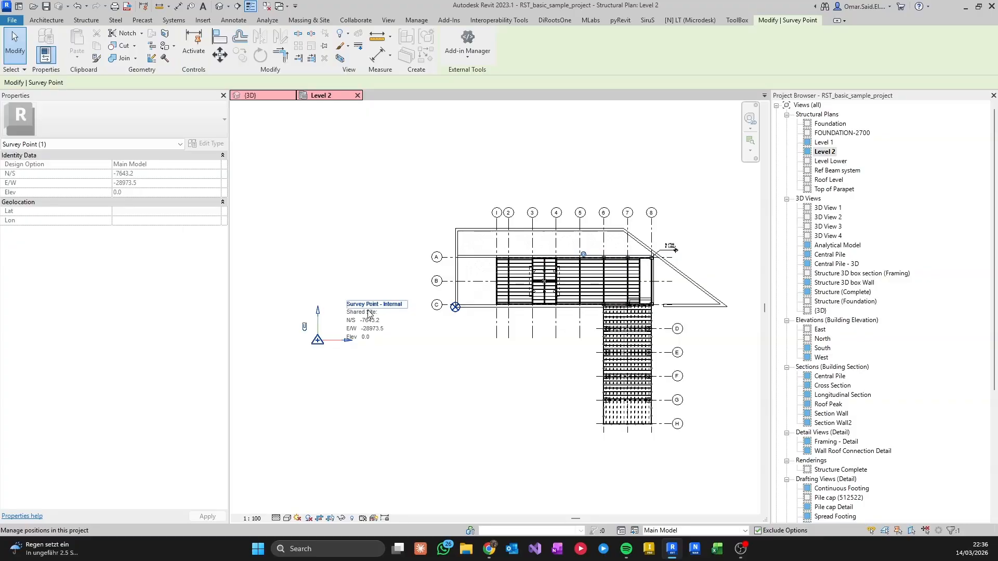
left_click(450, 337)
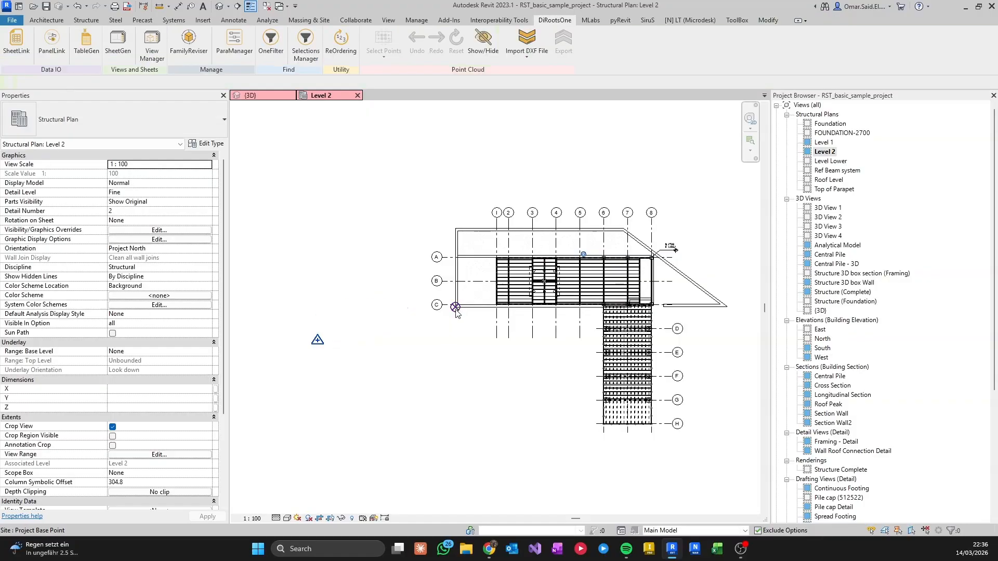
left_click(456, 308)
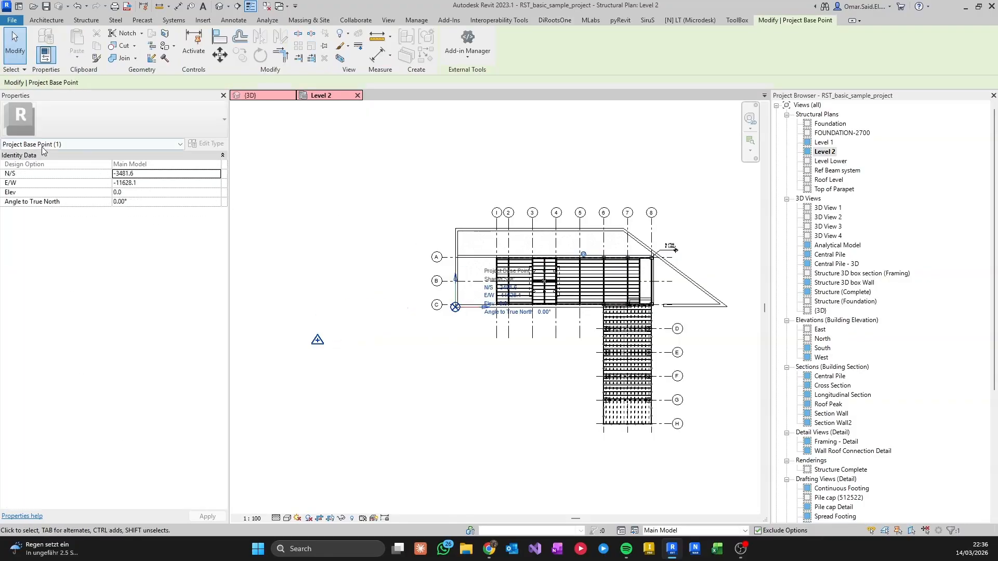
left_click(532, 371)
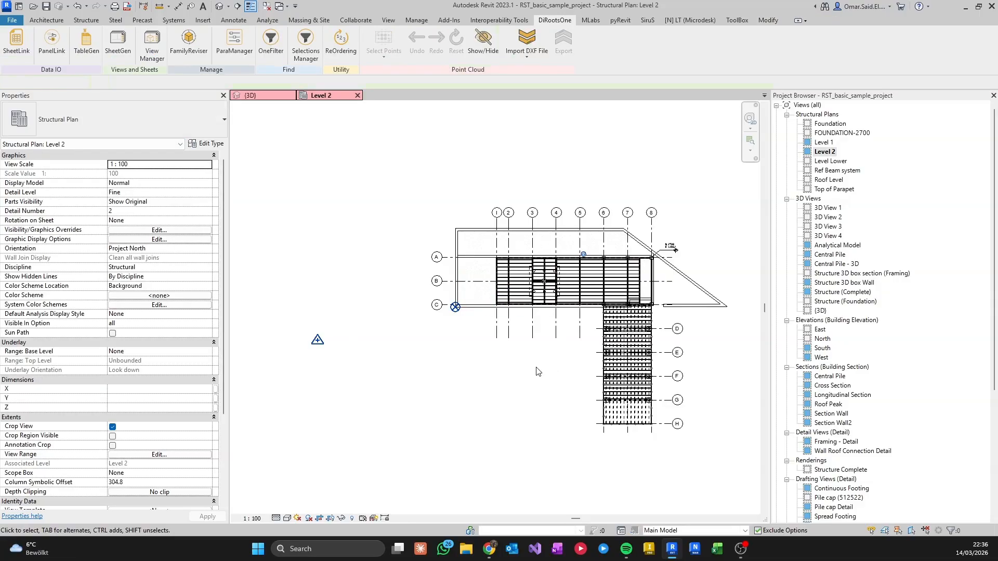
Open the Coordinate Writer and move its window clear of the survey point and project base point in the plan
key("Return")
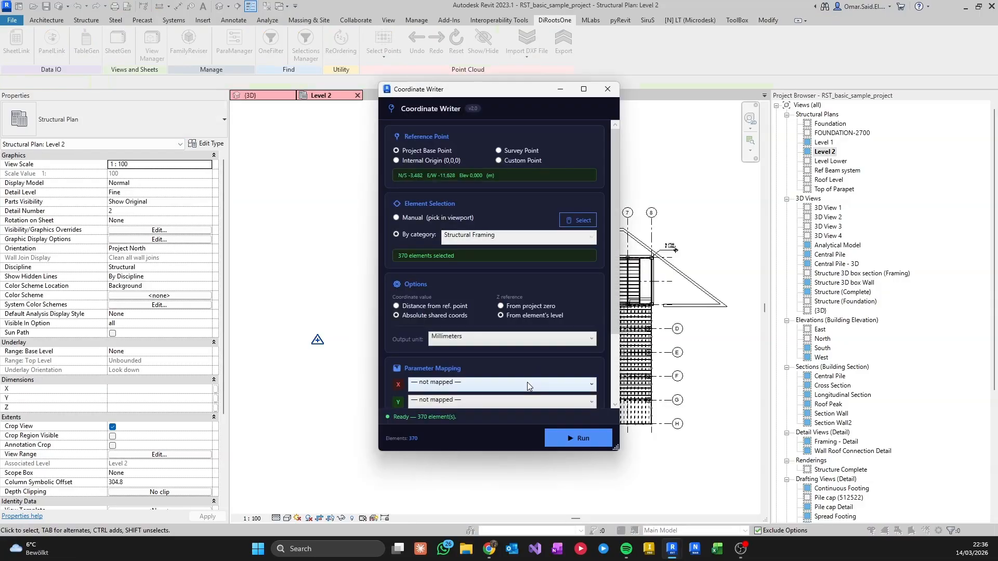
left_click_drag(495, 96, 547, 105)
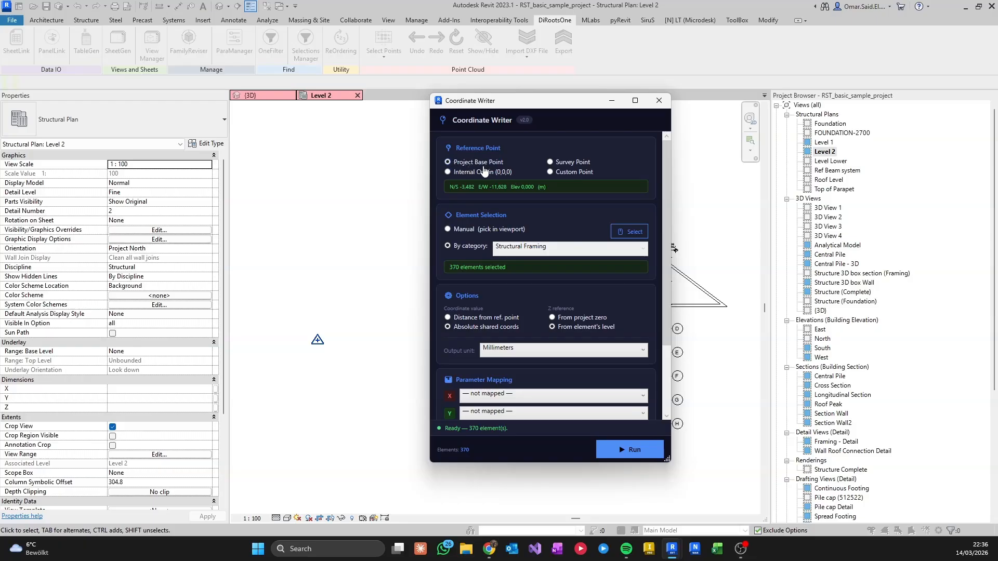
left_click_drag(494, 104, 638, 74)
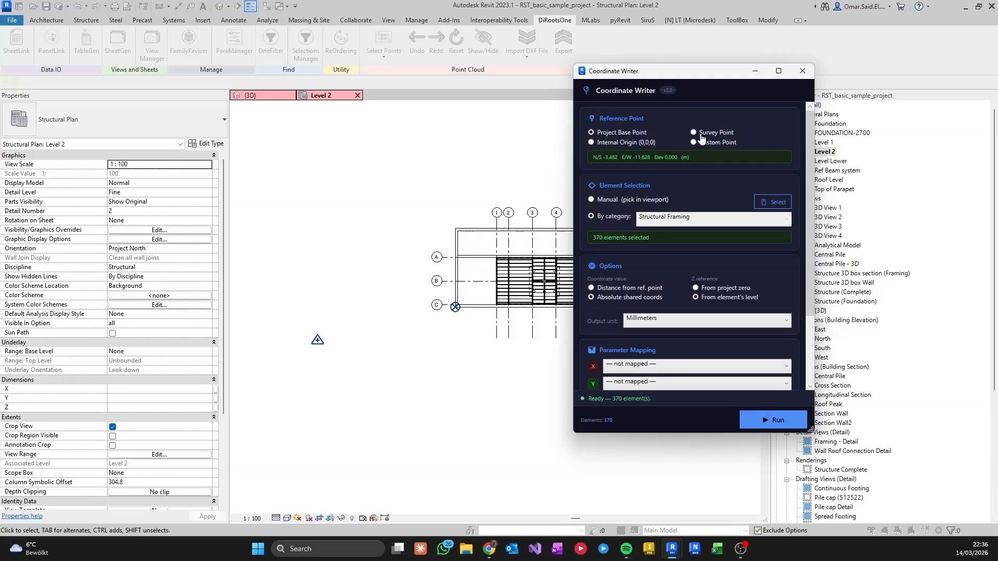
Try the Survey Point and Custom Point reference options, and return the reference point to Project Base Point
left_click(699, 133)
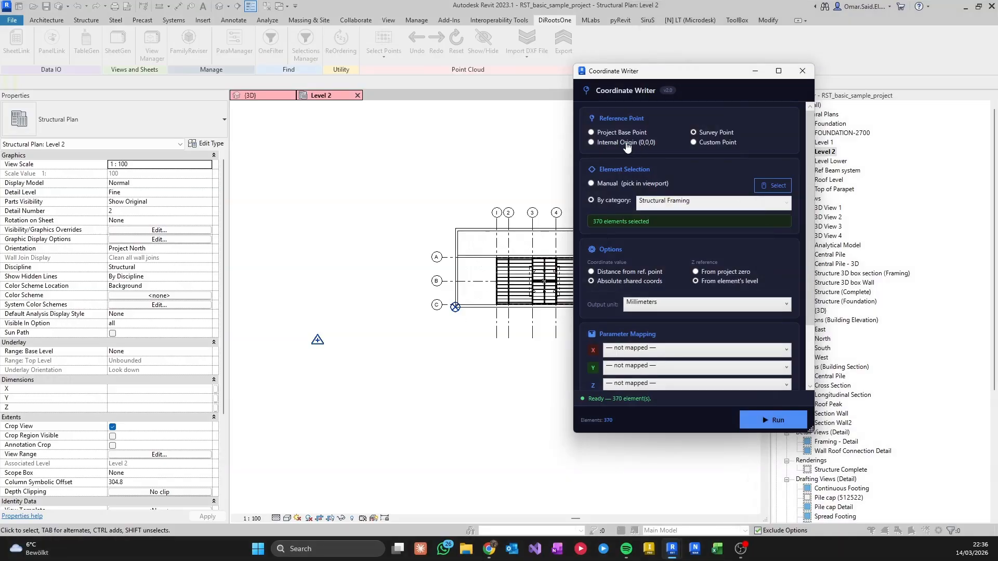
left_click(715, 147)
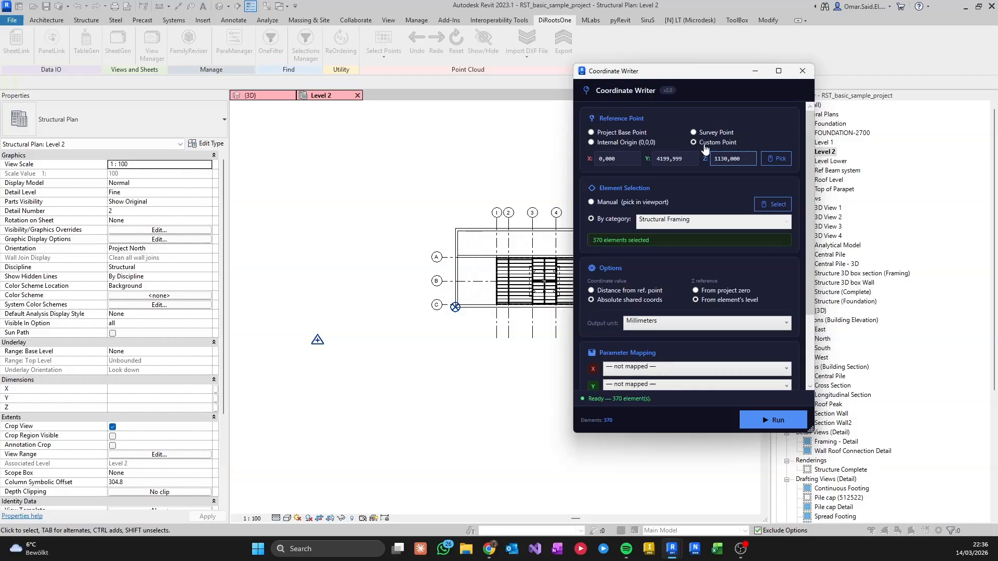
left_click(616, 135)
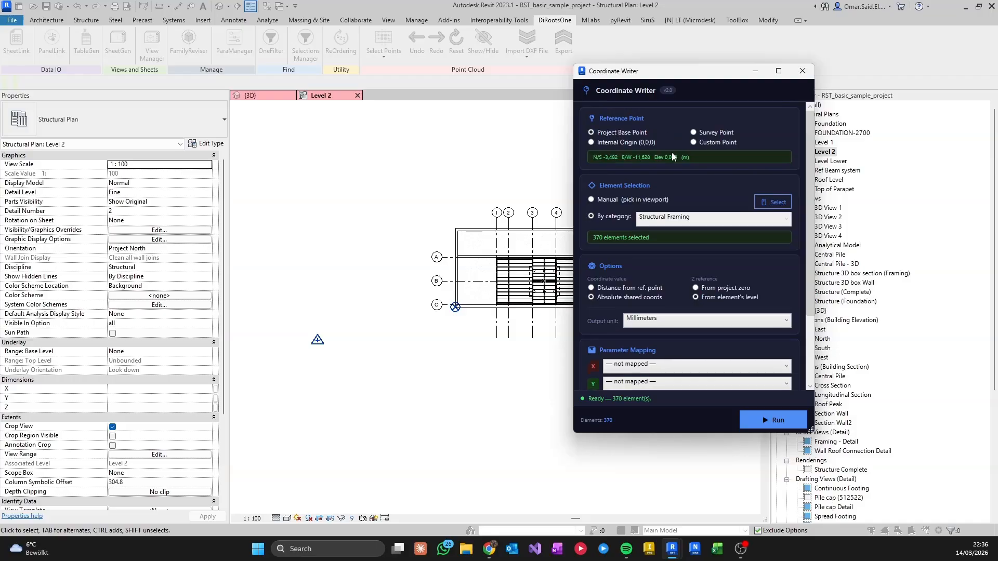
Use manual element selection to pick the building's elements in the Level 2 plan with a selection window
scroll(687, 202, "down", 1)
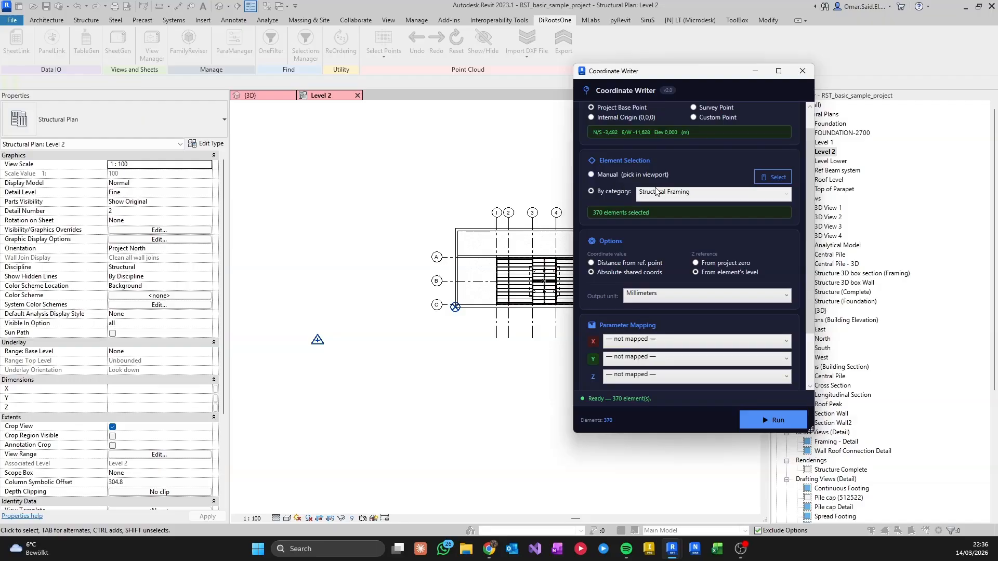
left_click(613, 179)
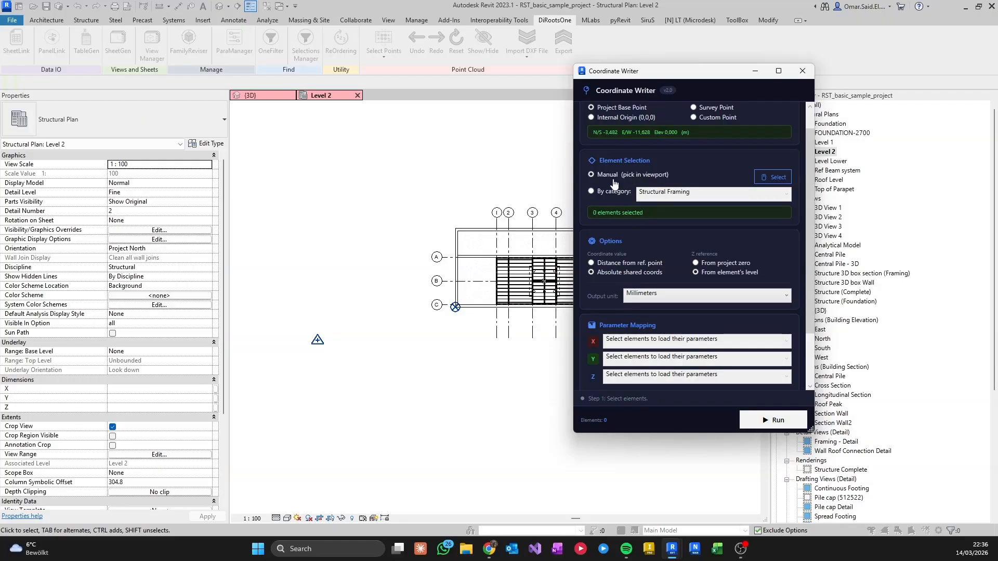
left_click(780, 177)
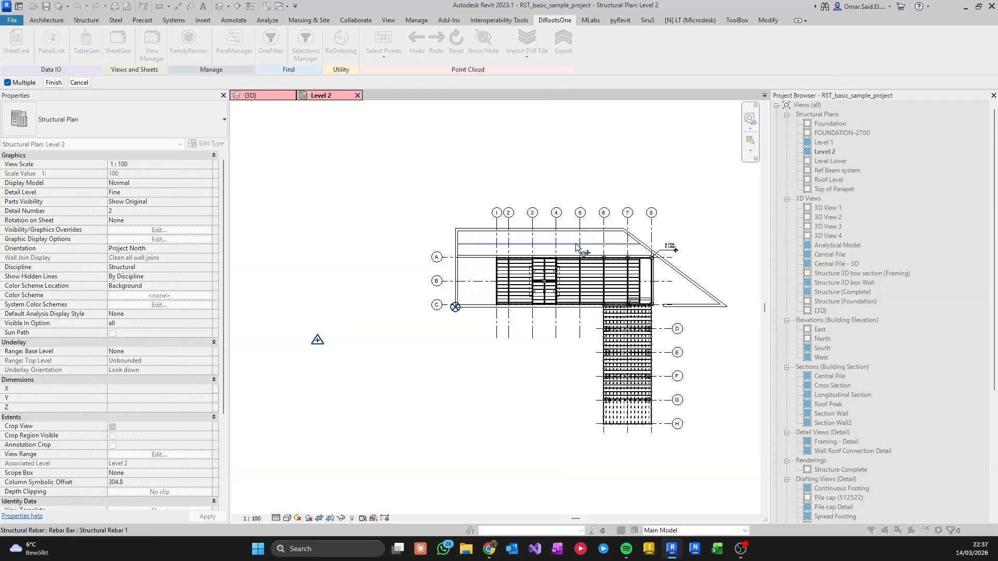
left_click_drag(386, 187, 722, 471)
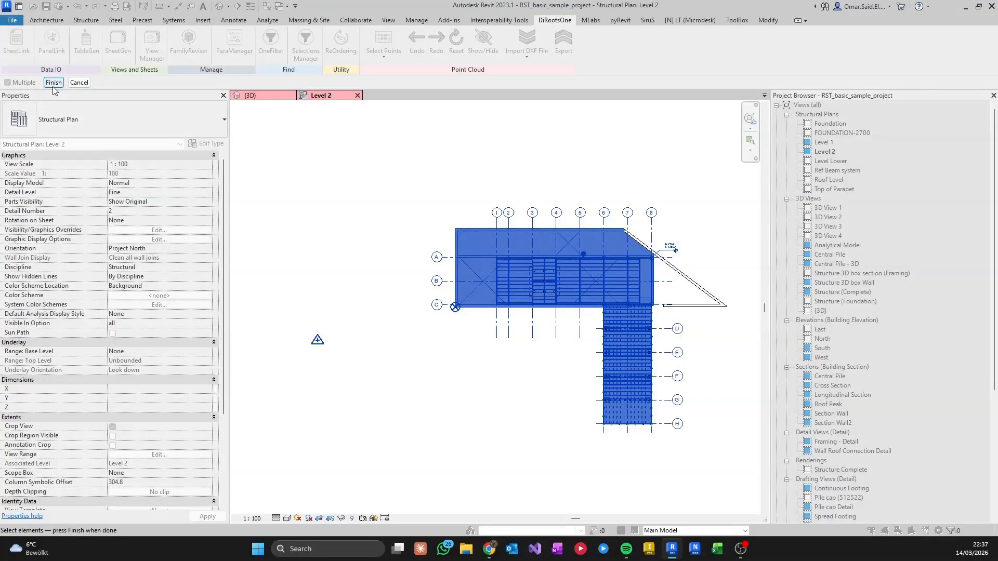
left_click(53, 84)
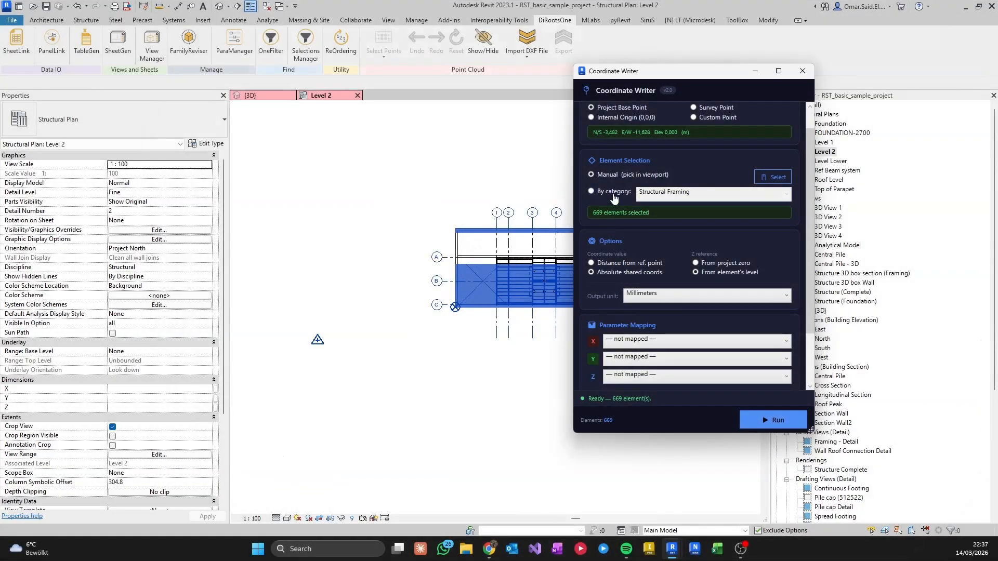
Switch element selection to by category, try Structural Columns, Structural Foundations and Structural Rebar, and settle on Structural Framing
left_click(615, 196)
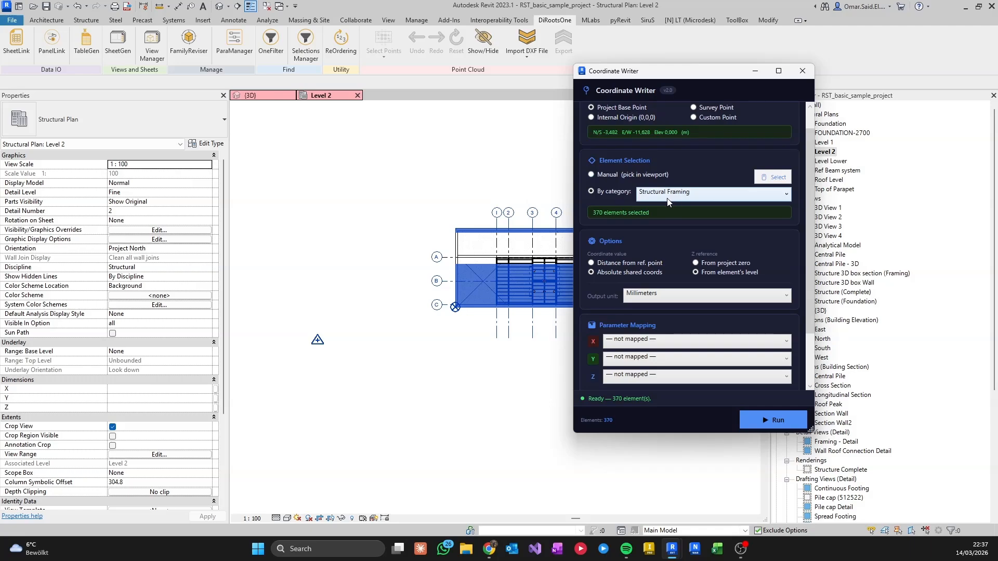
left_click(711, 201)
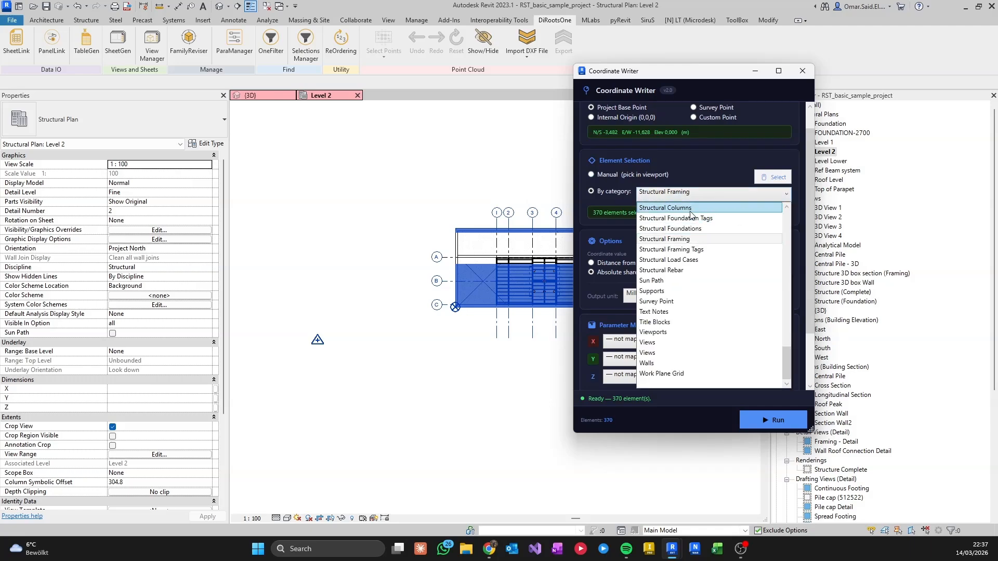
left_click(690, 208)
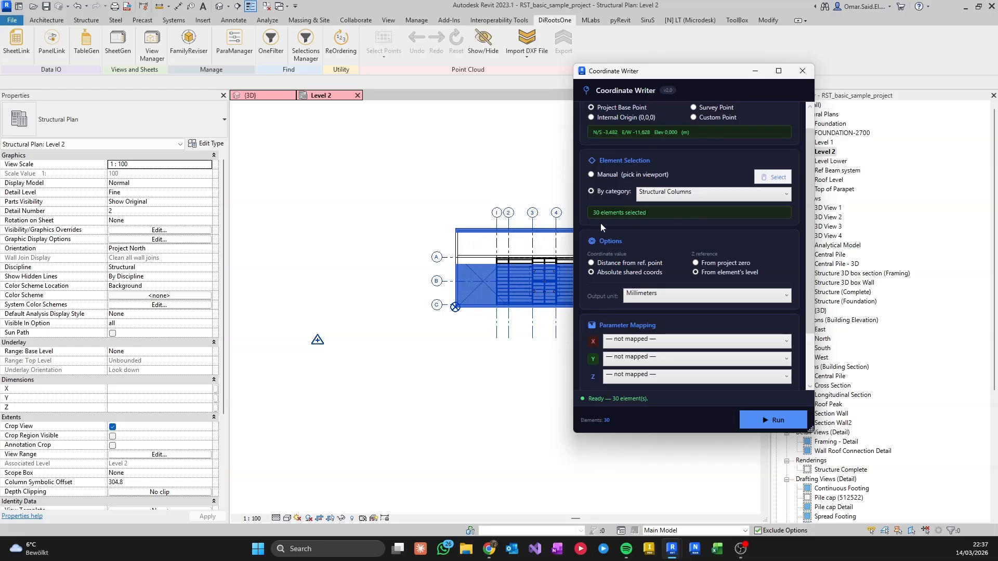
left_click(678, 194)
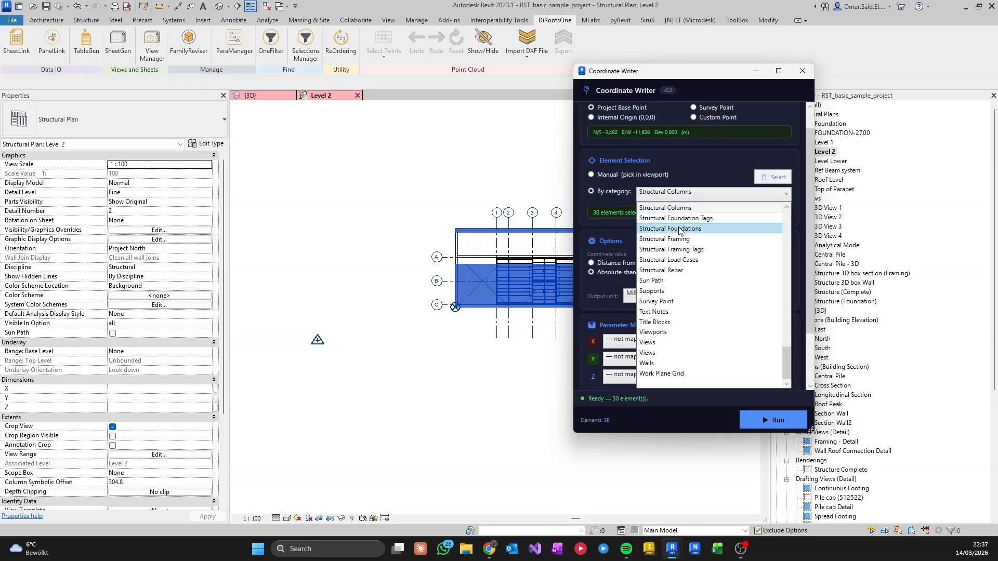
left_click(687, 229)
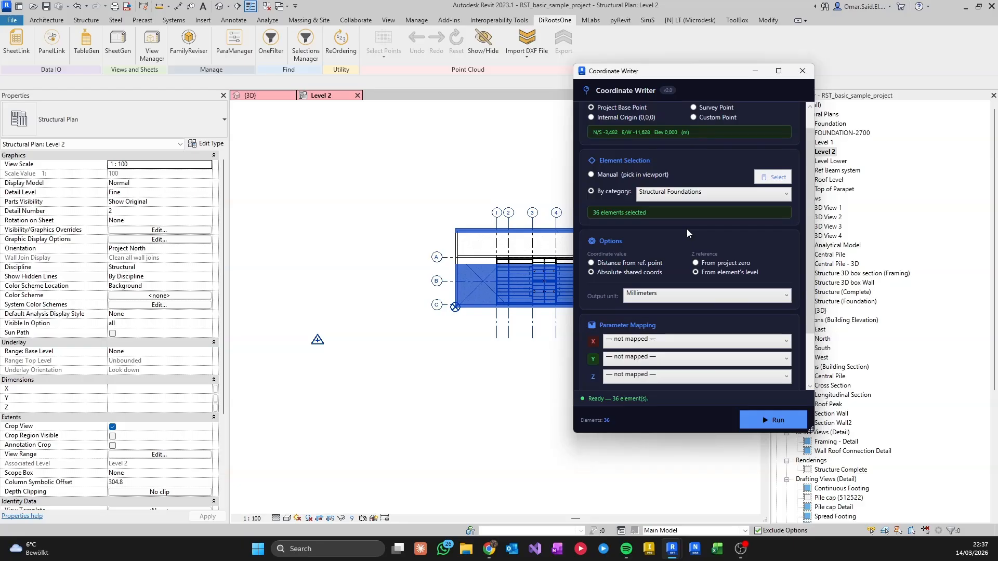
left_click(674, 198)
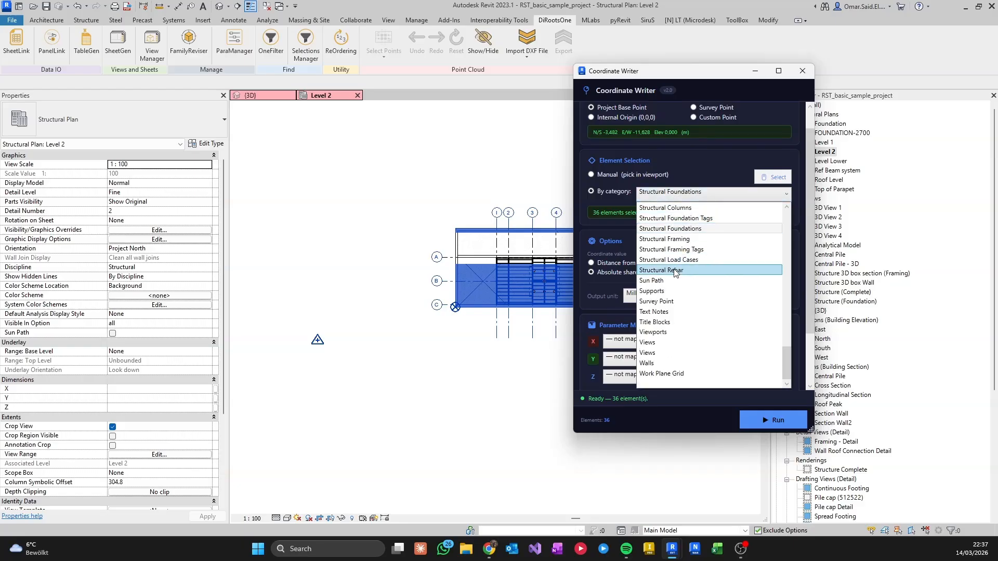
left_click(675, 271)
left_click(669, 198)
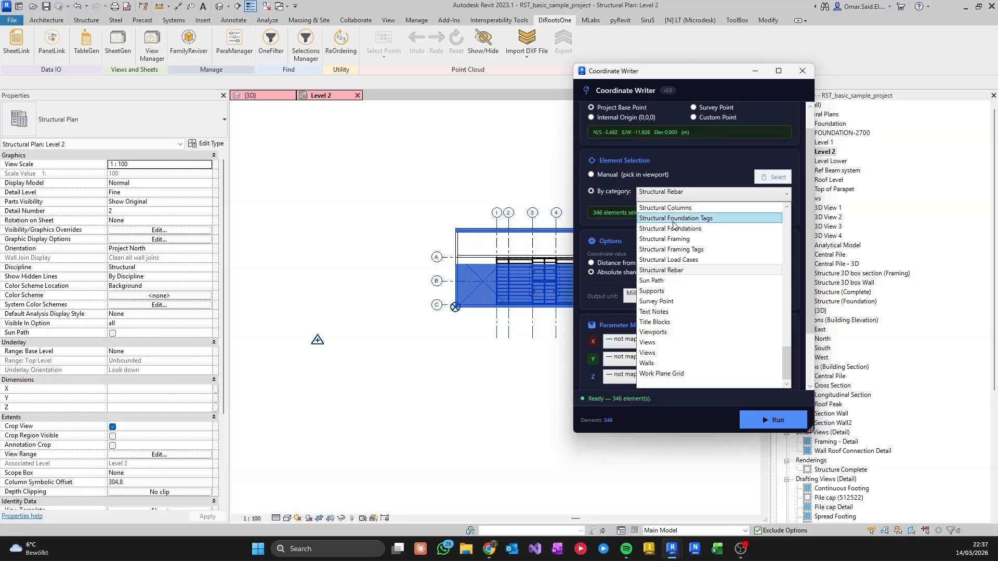
left_click(697, 241)
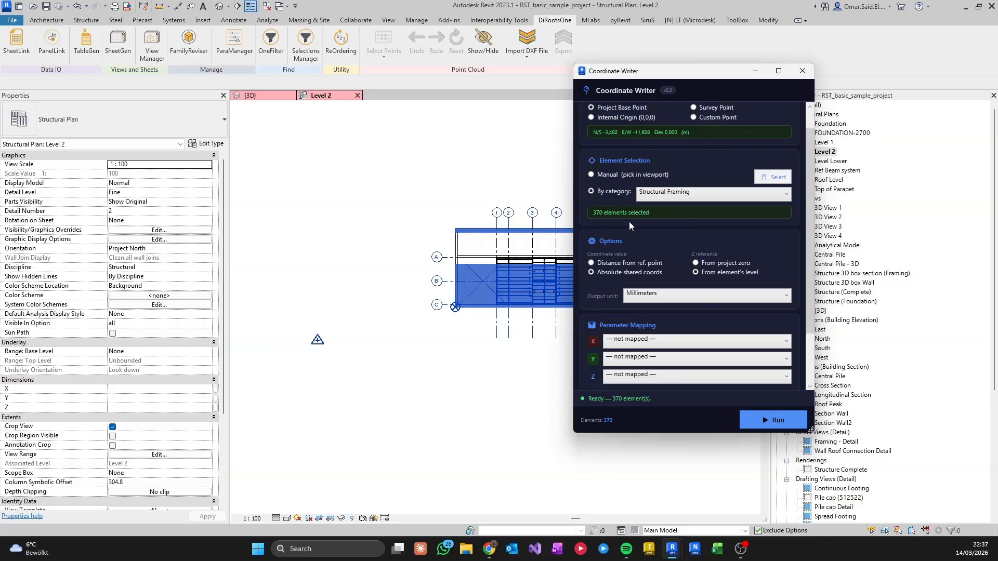
Uncover the plan by moving the Coordinate Writer aside, and set the output unit to Meters
scroll(639, 226, "down", 1)
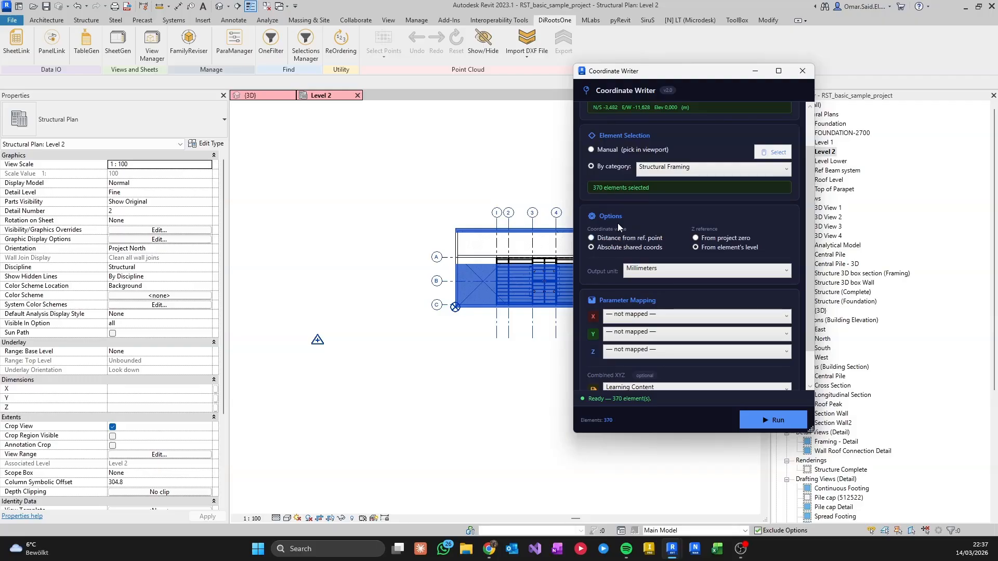
left_click_drag(650, 71, 759, 64)
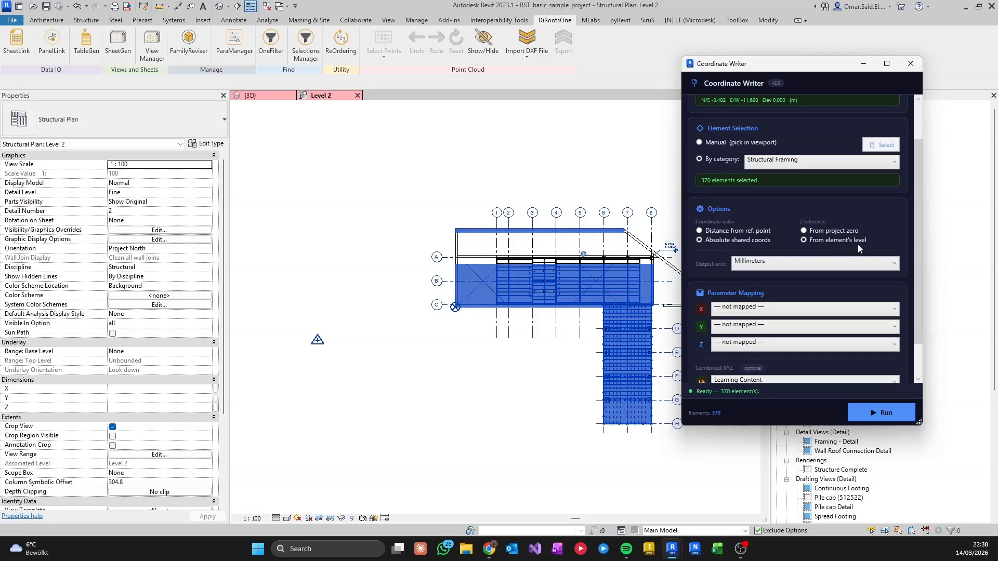
left_click(789, 260)
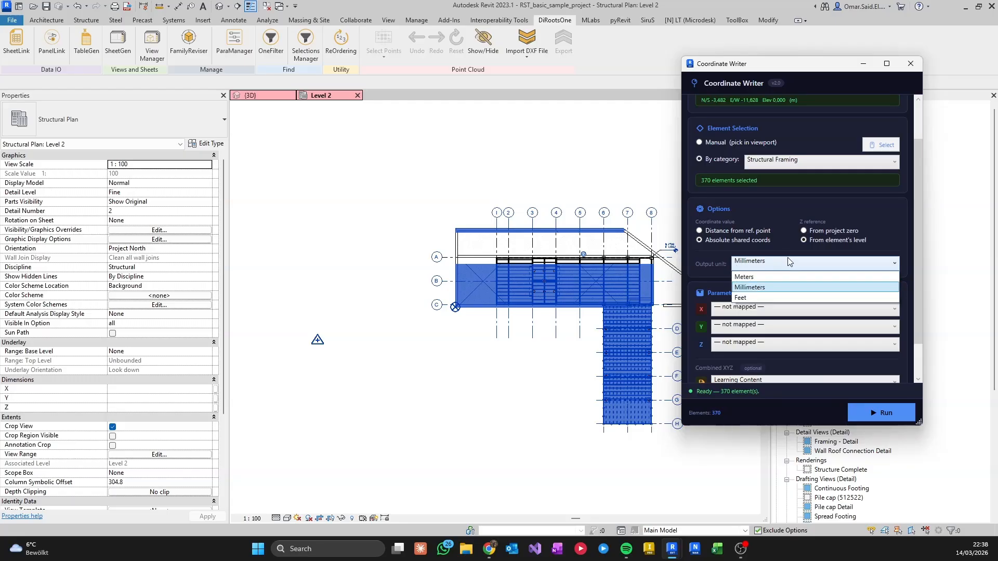
left_click(761, 277)
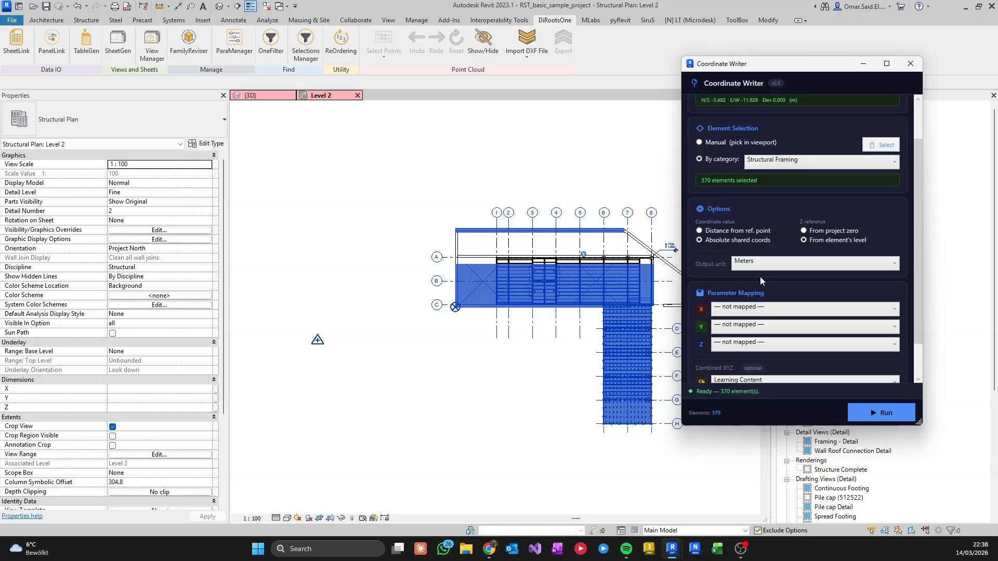
Map the X, Y and Z coordinates to the X, Y and Z parameters in the parameter mapping
scroll(762, 278, "down", 2)
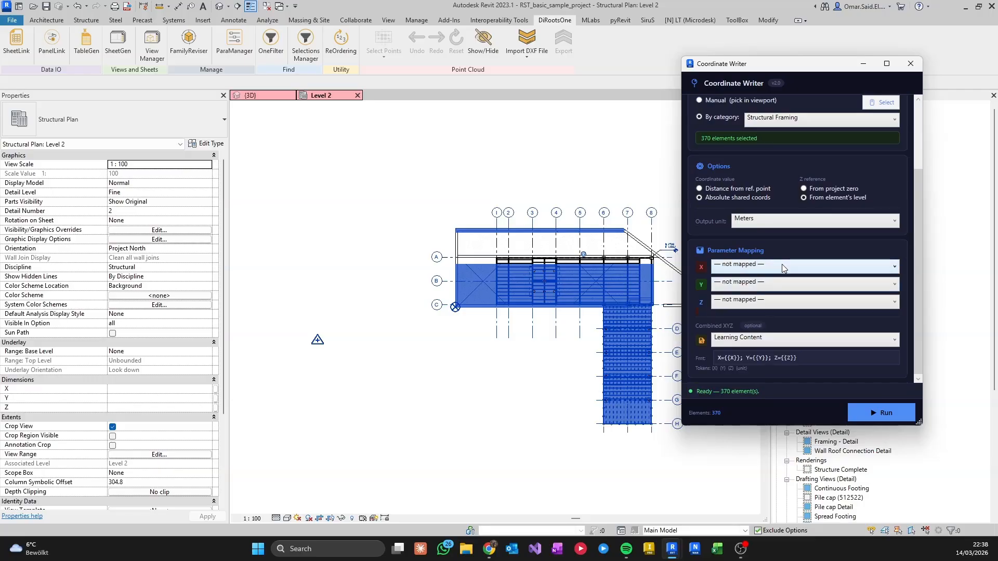
left_click(782, 264)
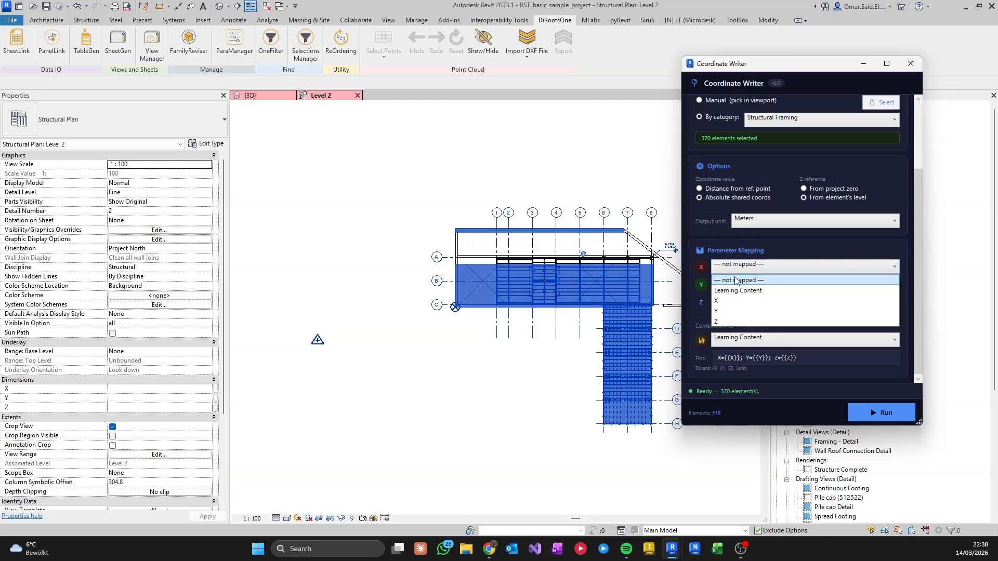
left_click(731, 305)
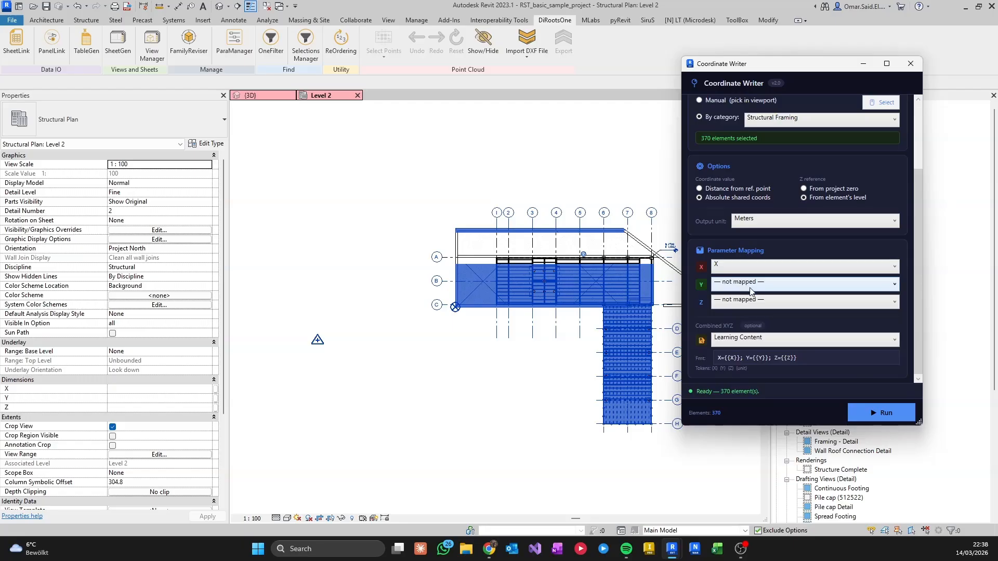
left_click(751, 286)
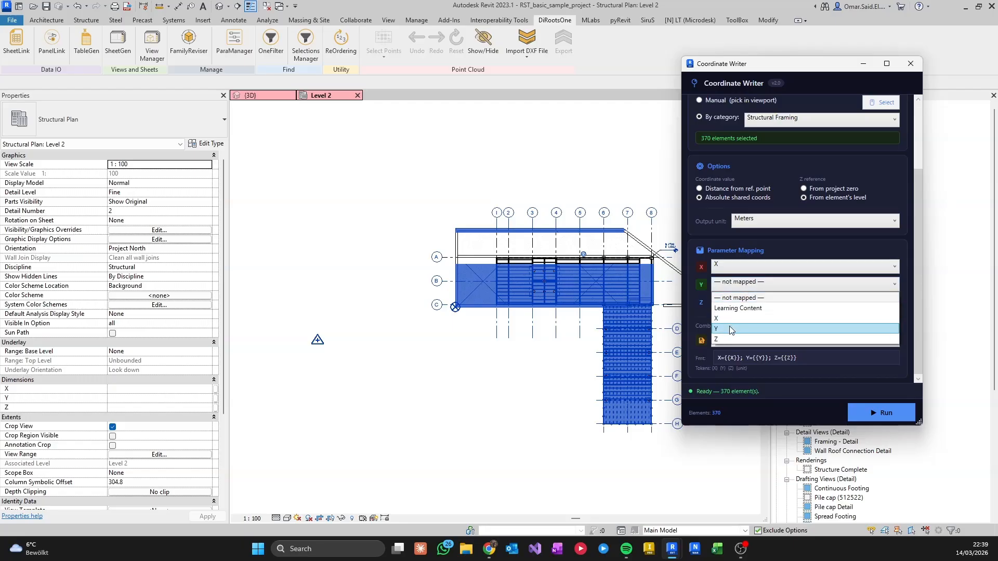
left_click(729, 315)
left_click(733, 307)
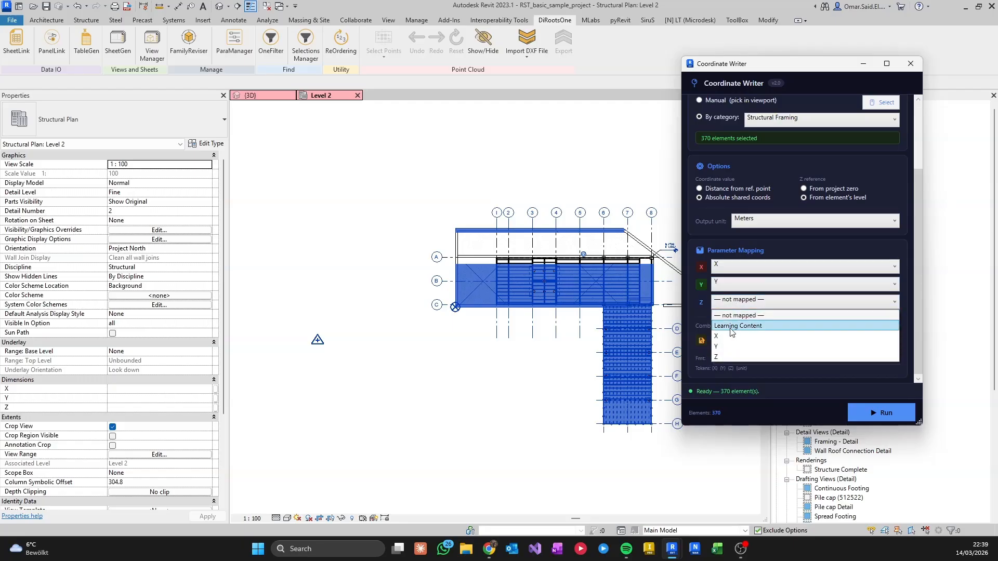
left_click(740, 342)
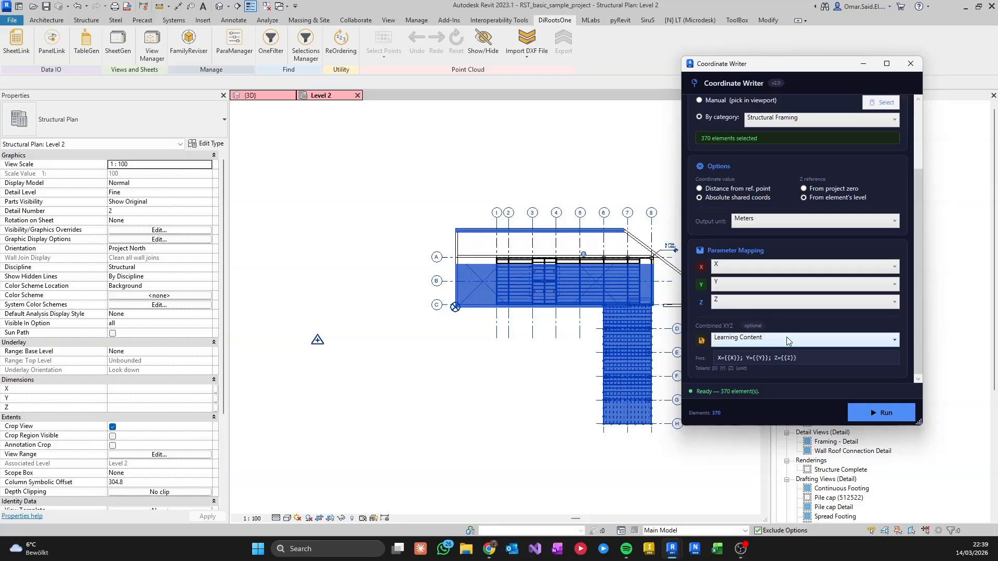
Keep Learning Content as the combined XYZ parameter with format X={{X}}; Y={{Y}}; Z={{Z}}, and run the Coordinate Writer on the framing elements
left_click(771, 340)
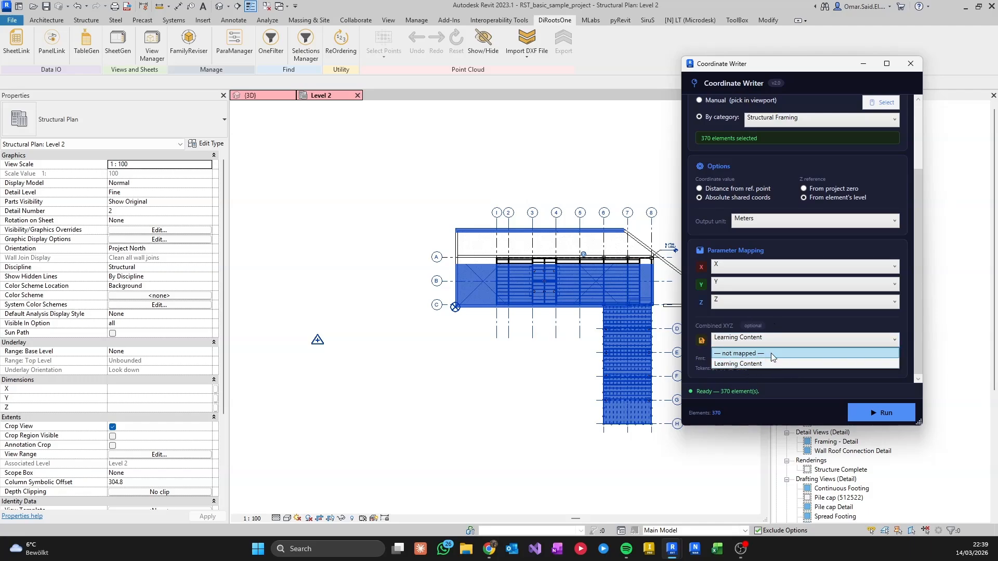
left_click(778, 322)
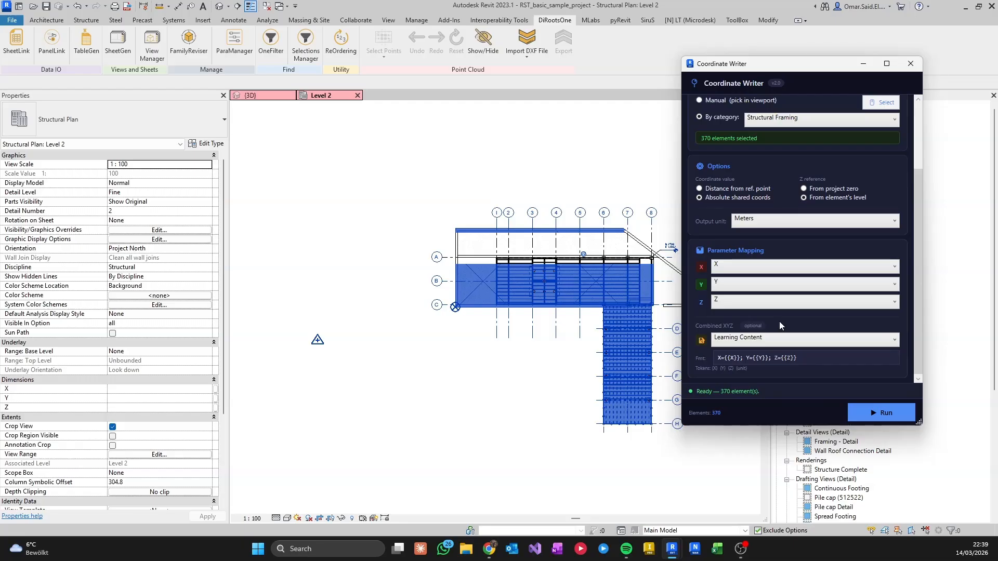
left_click(810, 358)
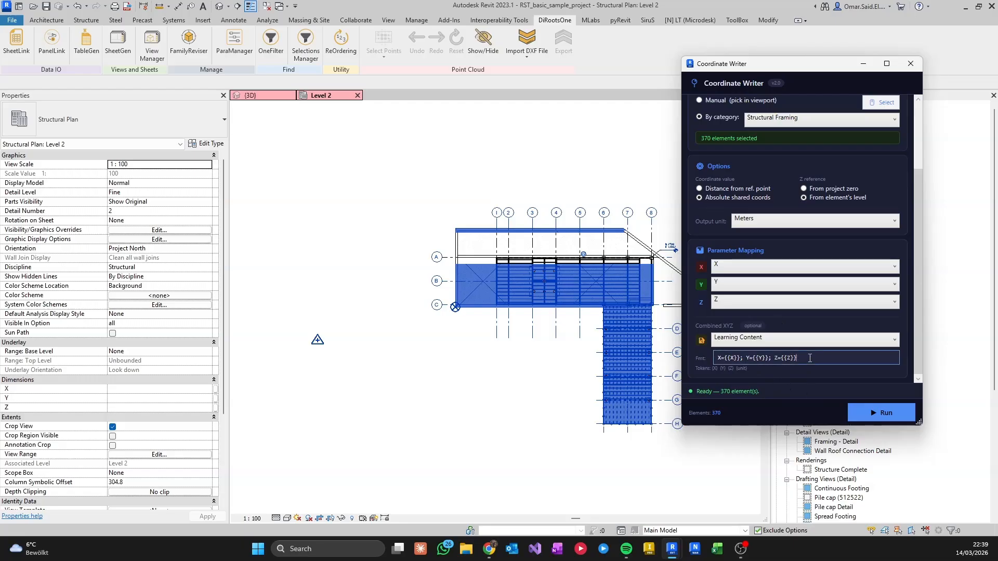
left_click_drag(821, 358, 720, 358)
left_click(724, 358)
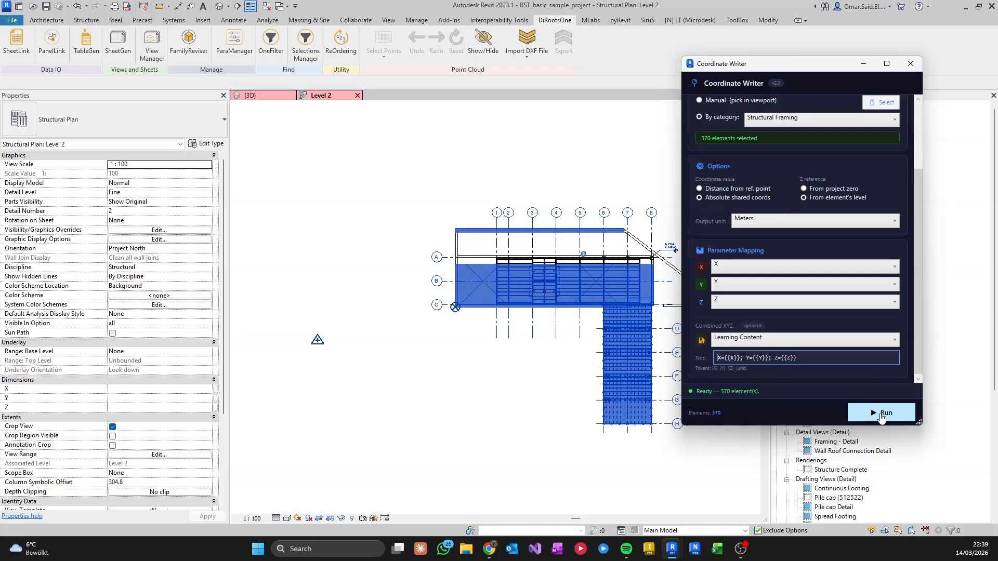
left_click(882, 416)
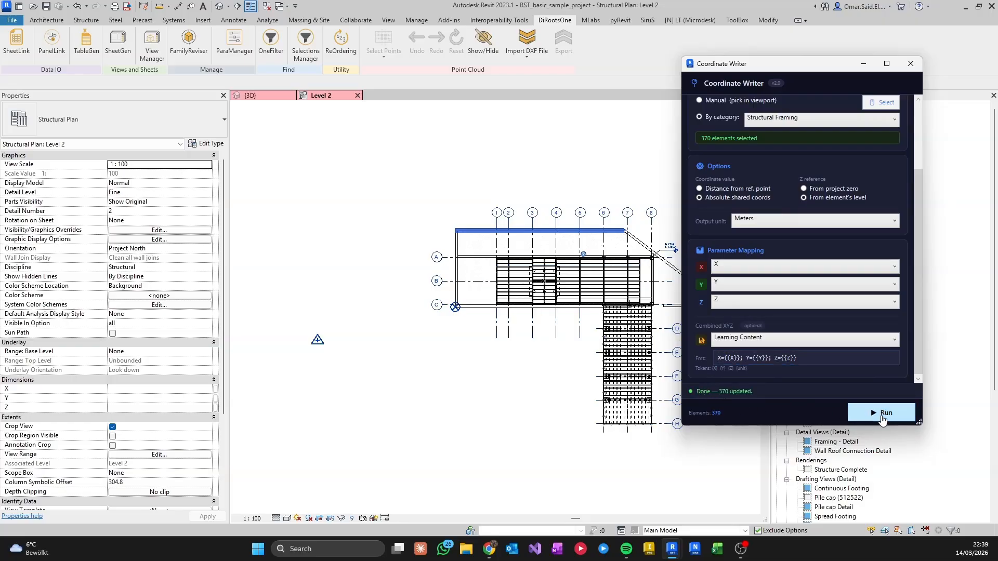
left_click(909, 66)
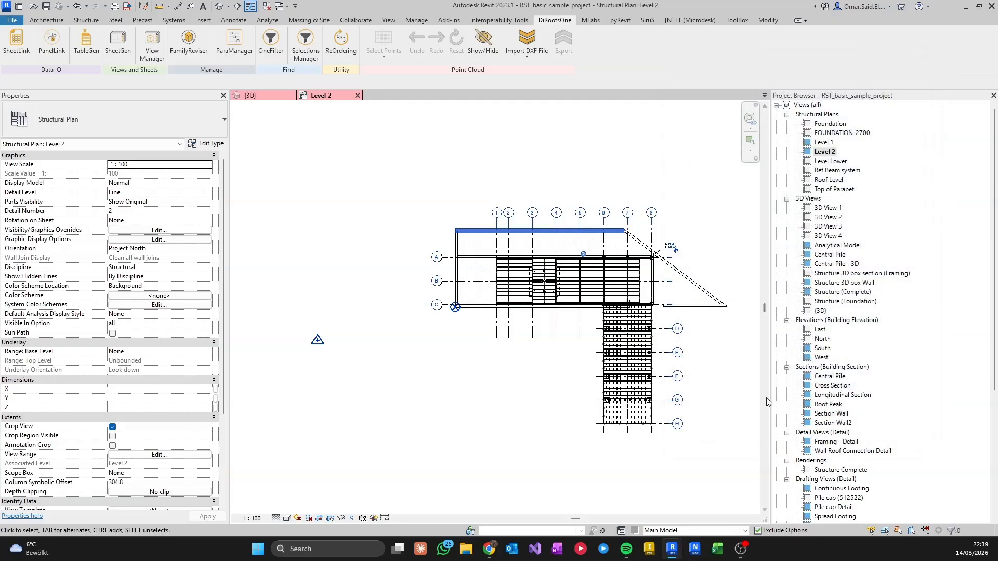
Create a new schedule for the Structural Framing category, finding the category with the search text "fra"
left_click(776, 105)
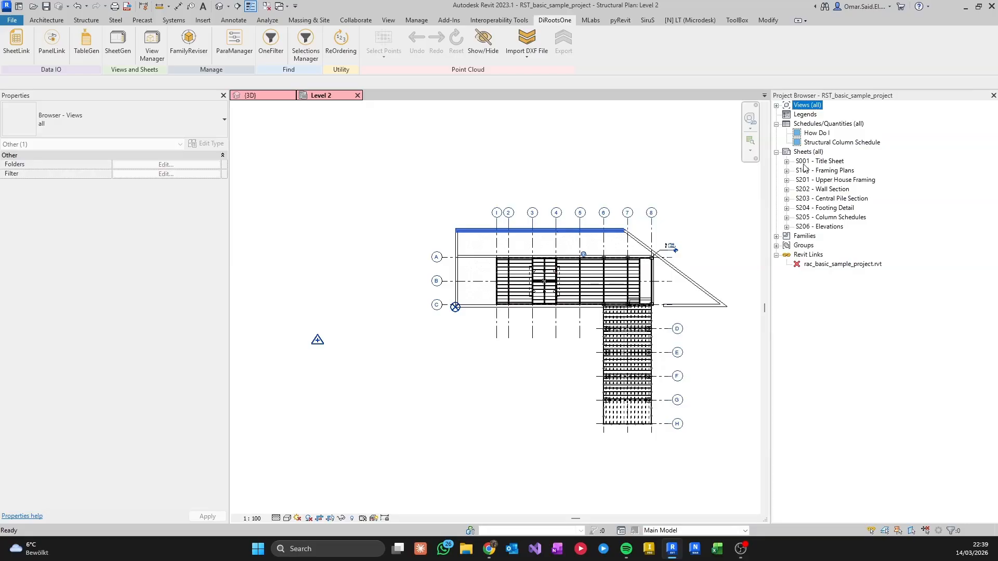
left_click(806, 124)
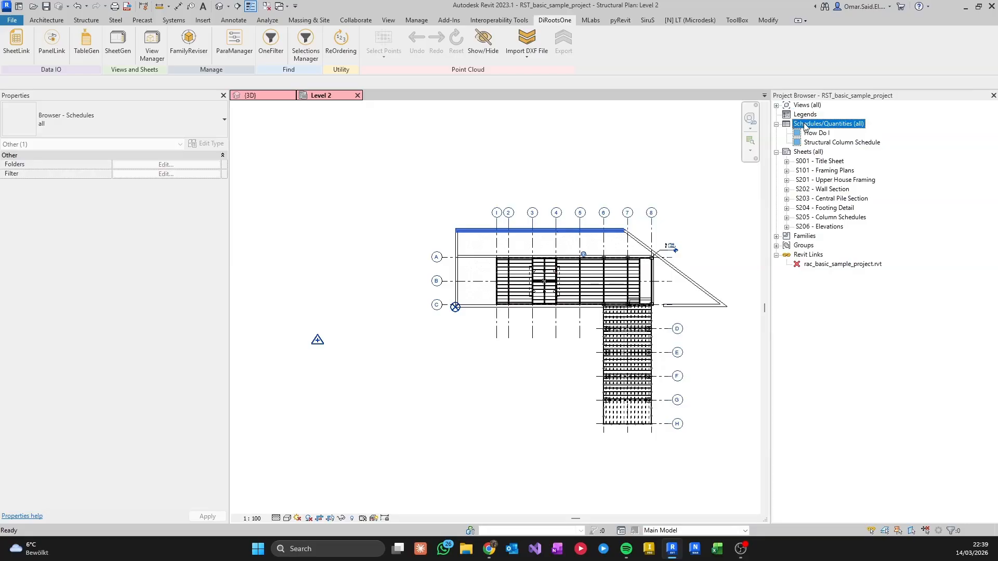
right_click(806, 125)
left_click(829, 133)
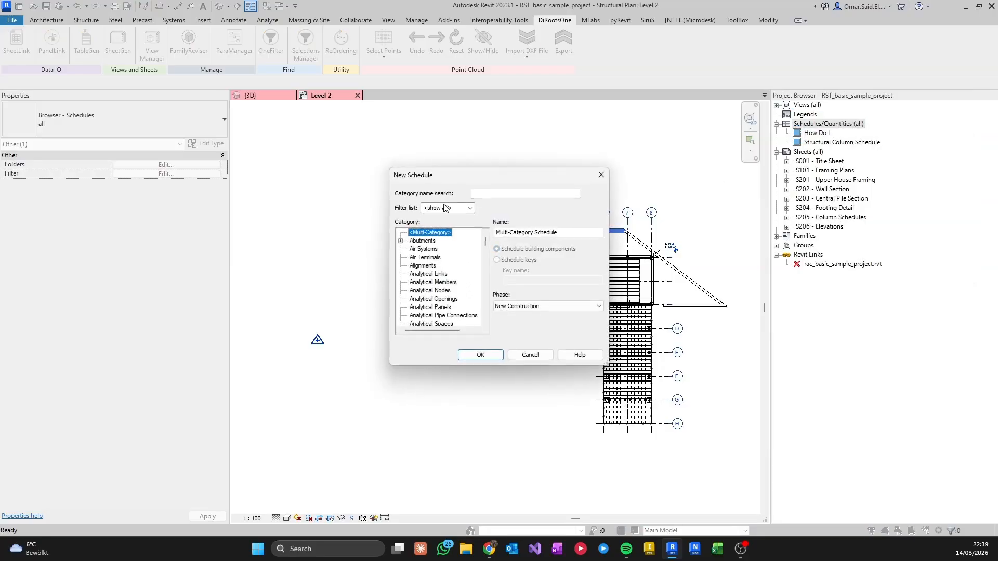
left_click(483, 193)
type("fra")
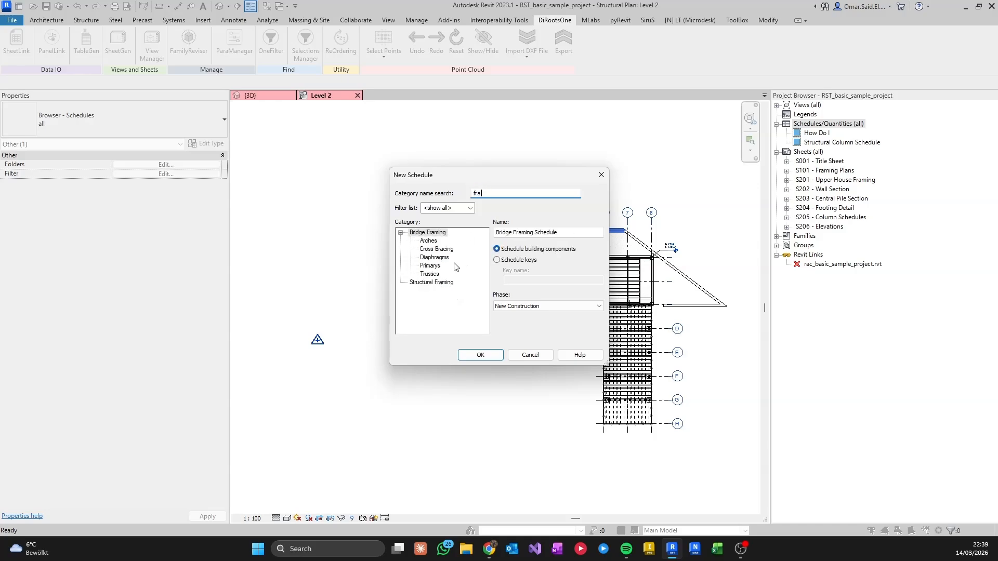
left_click(431, 283)
left_click(483, 357)
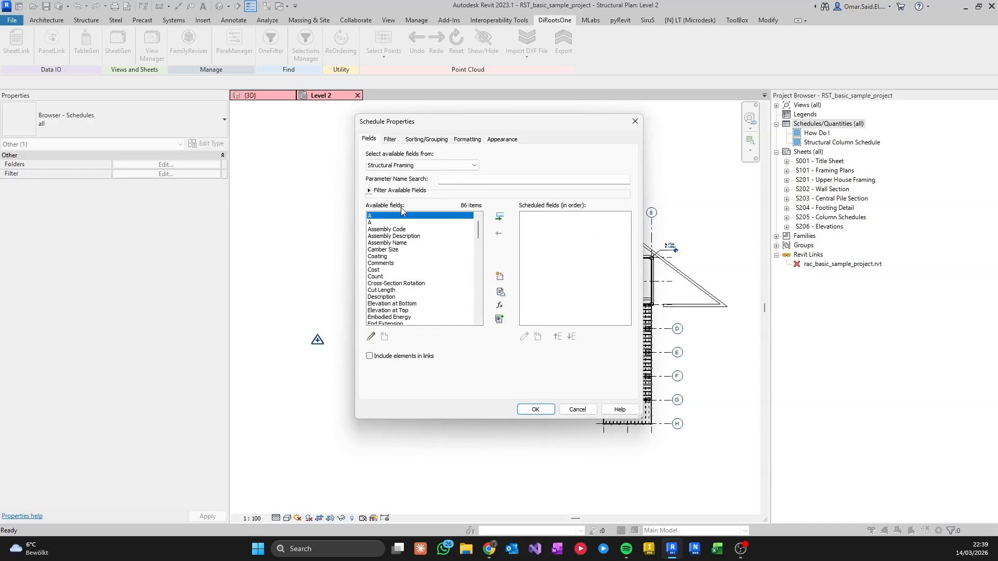
Add the Family and Type field and the X field to the framing schedule
left_click(464, 180)
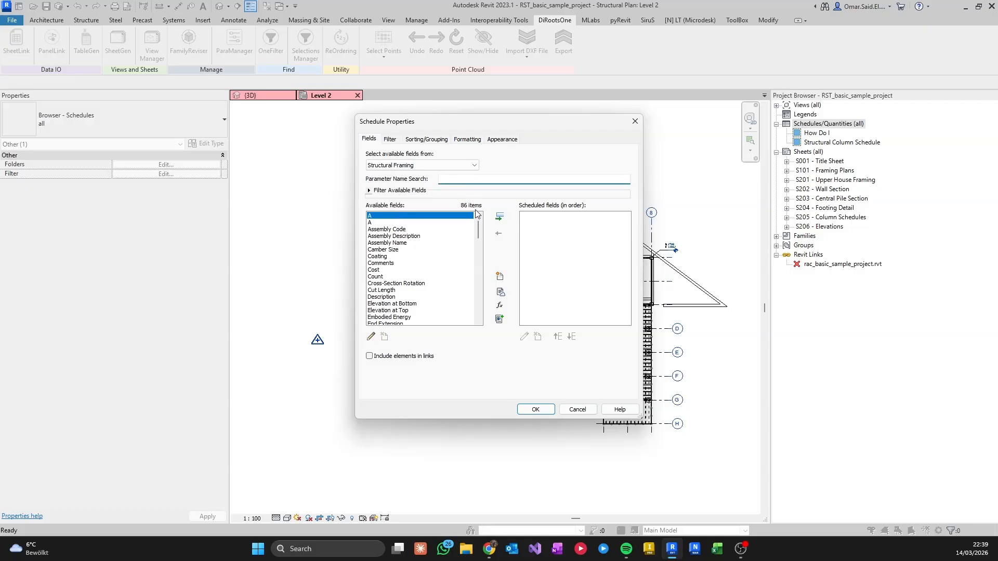
type("fam")
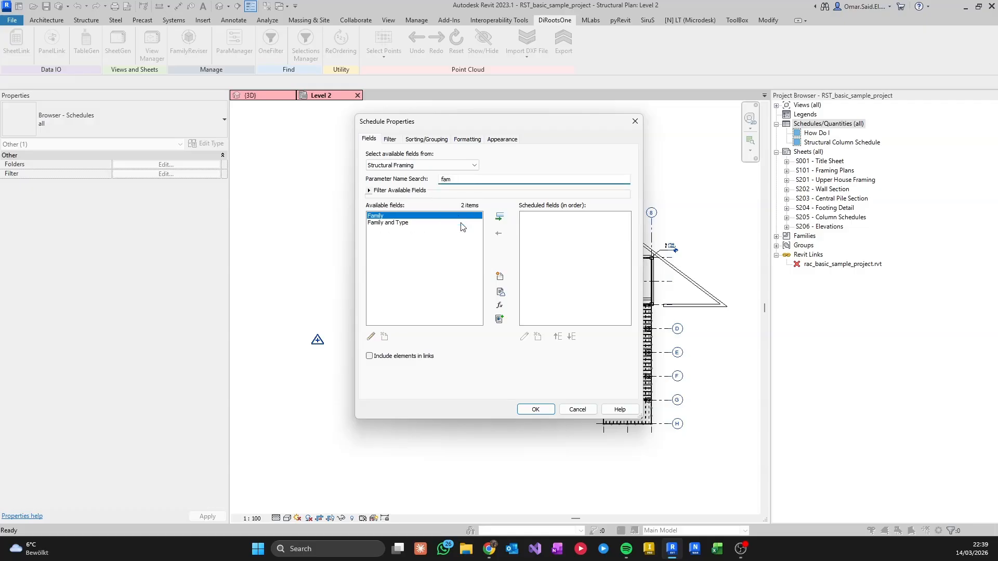
left_click(460, 223)
left_click(499, 217)
double_click(479, 180)
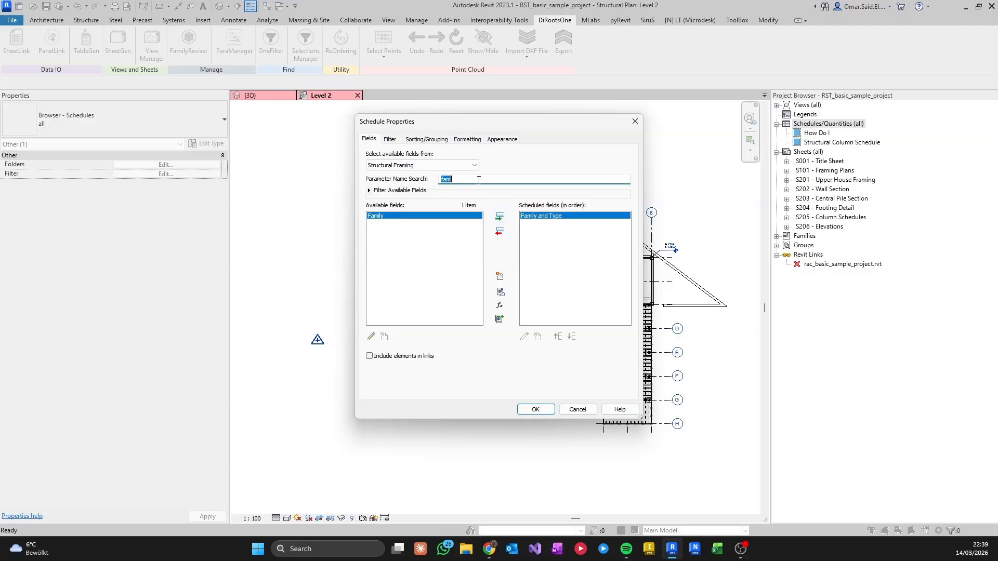
type("x")
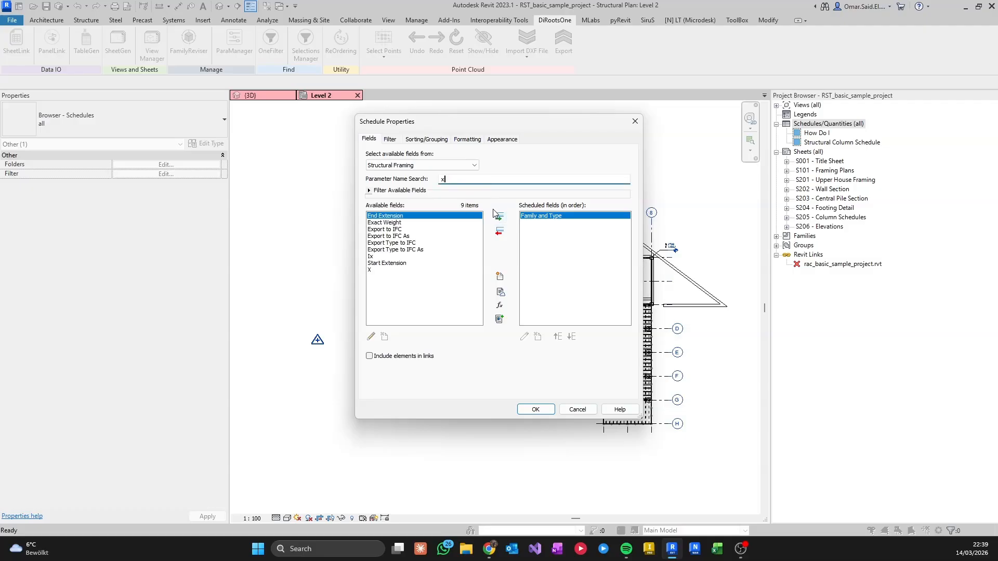
left_click(374, 269)
left_click(499, 217)
Add the Y and Z fields to the framing schedule after the X field
double_click(481, 179)
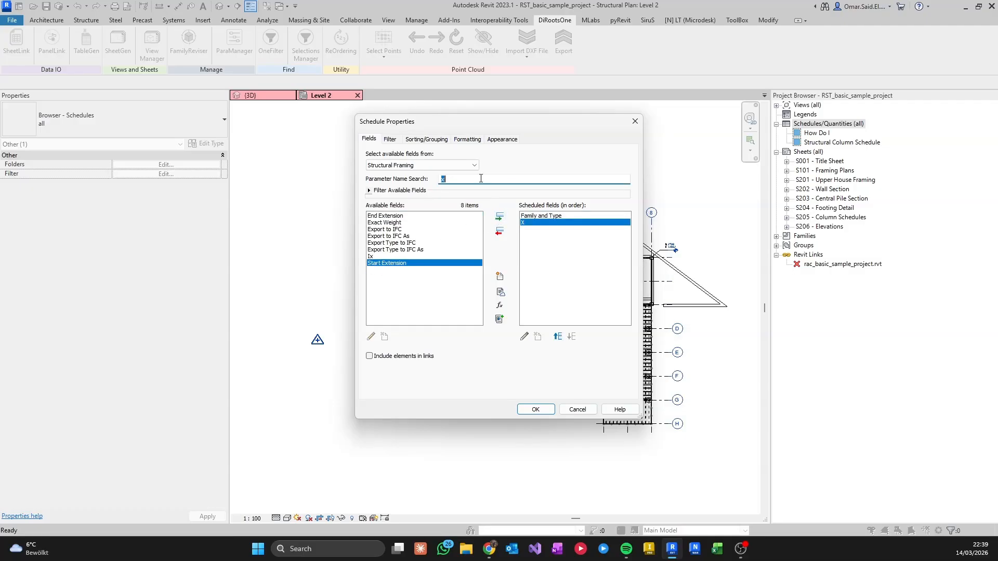
type("y")
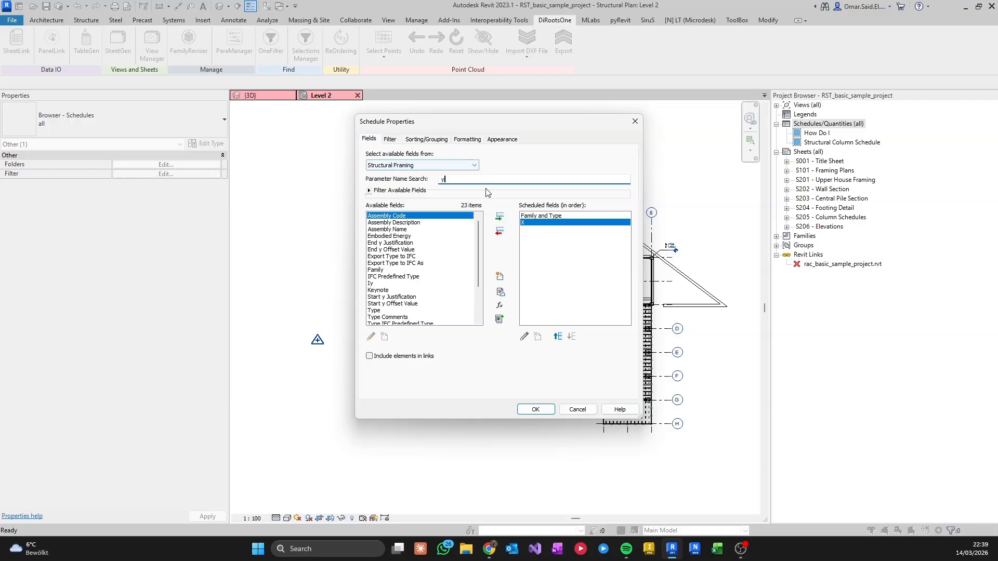
scroll(395, 289, "down", 3)
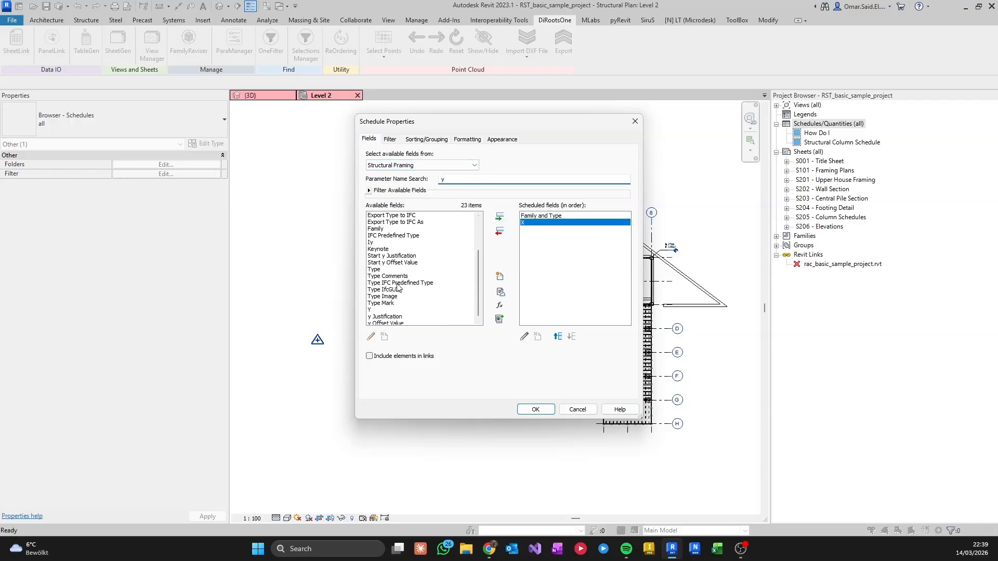
left_click(380, 305)
left_click(499, 218)
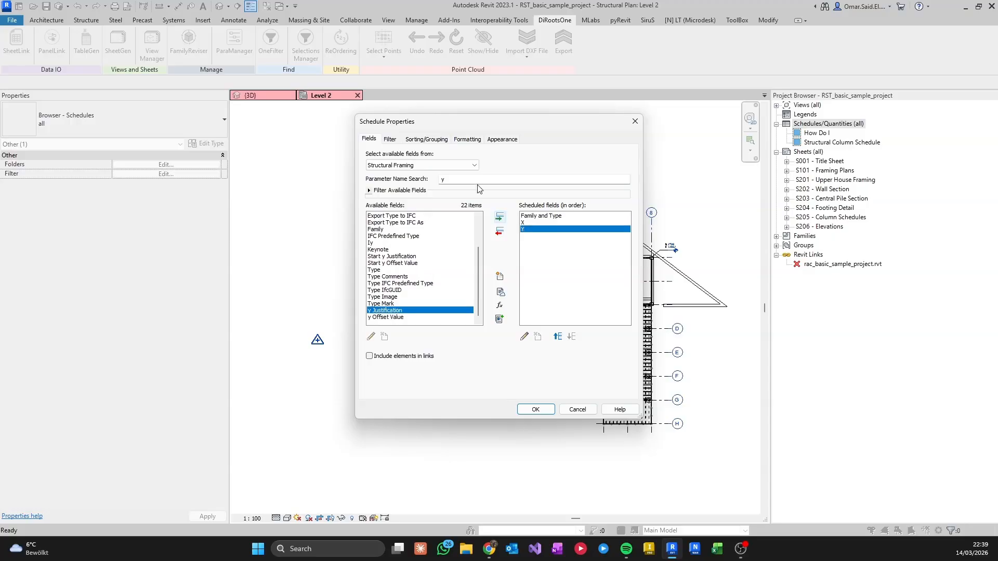
left_click(476, 180)
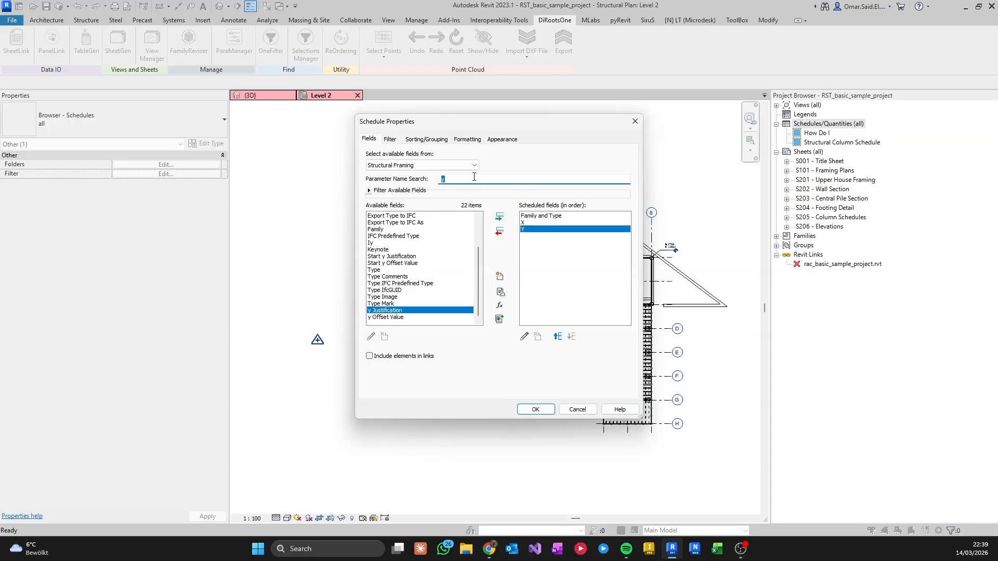
type("z")
left_click(378, 257)
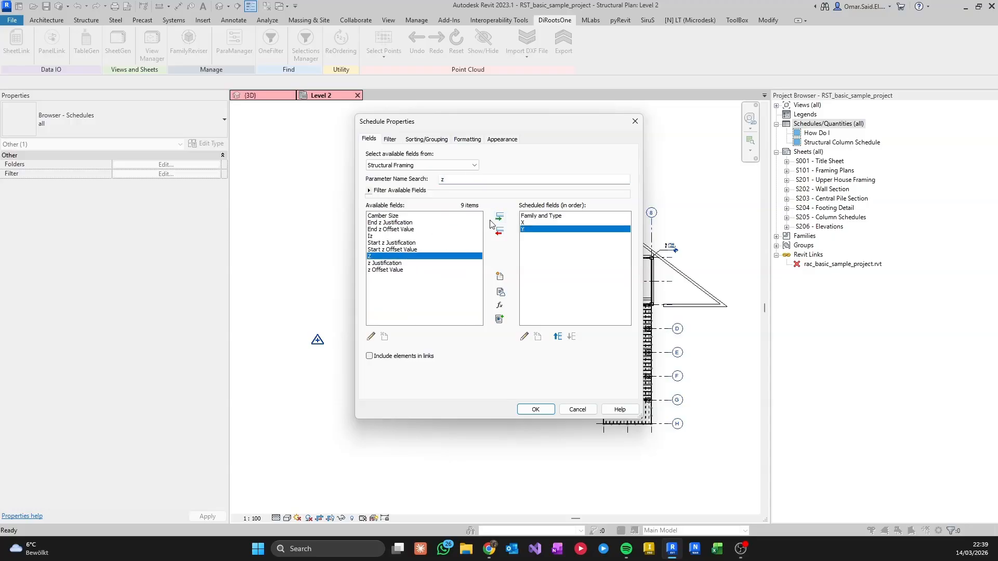
left_click(499, 217)
Add the Learning Content field and generate the framing schedule with every instance itemized
double_click(469, 179)
type("learn")
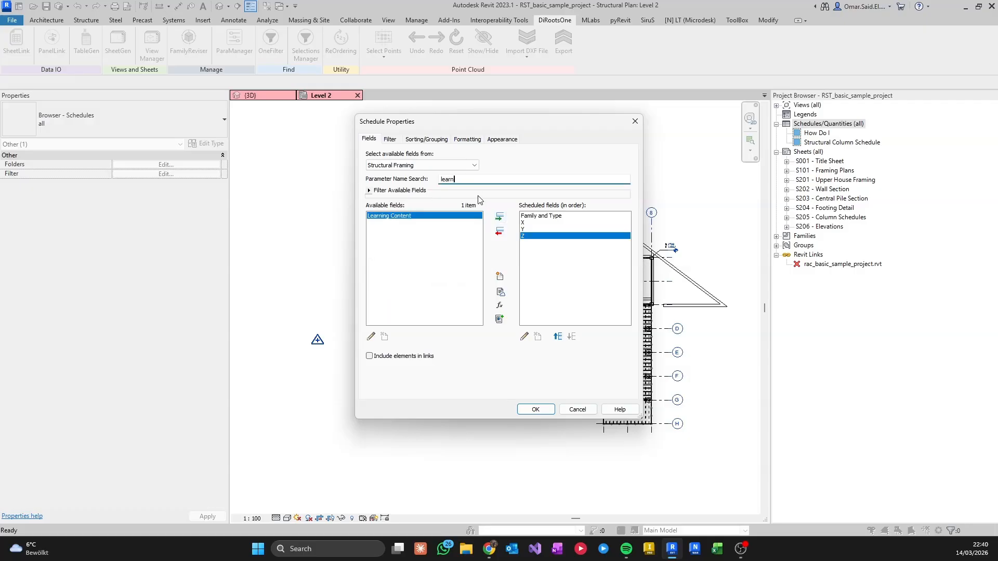
left_click(499, 218)
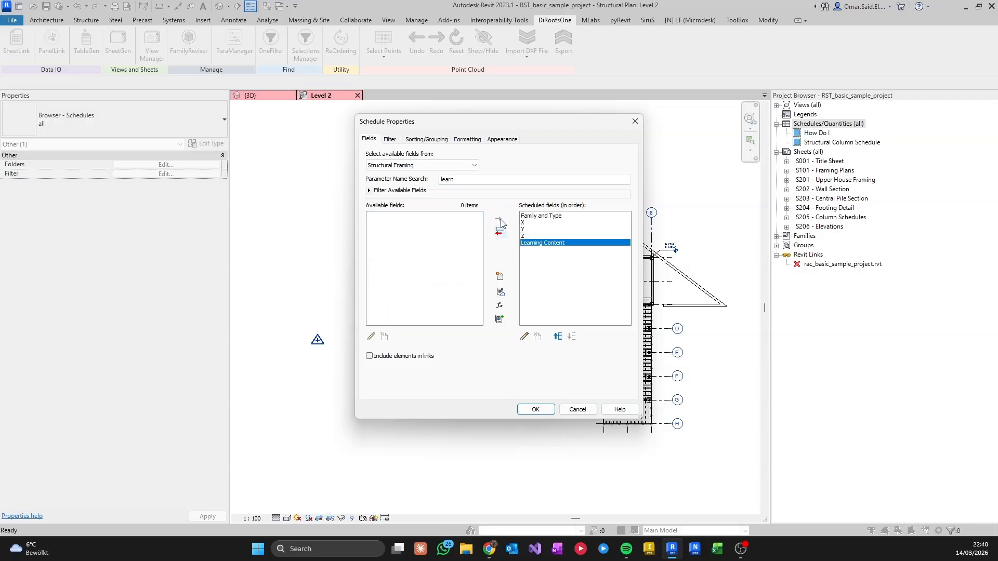
left_click(422, 140)
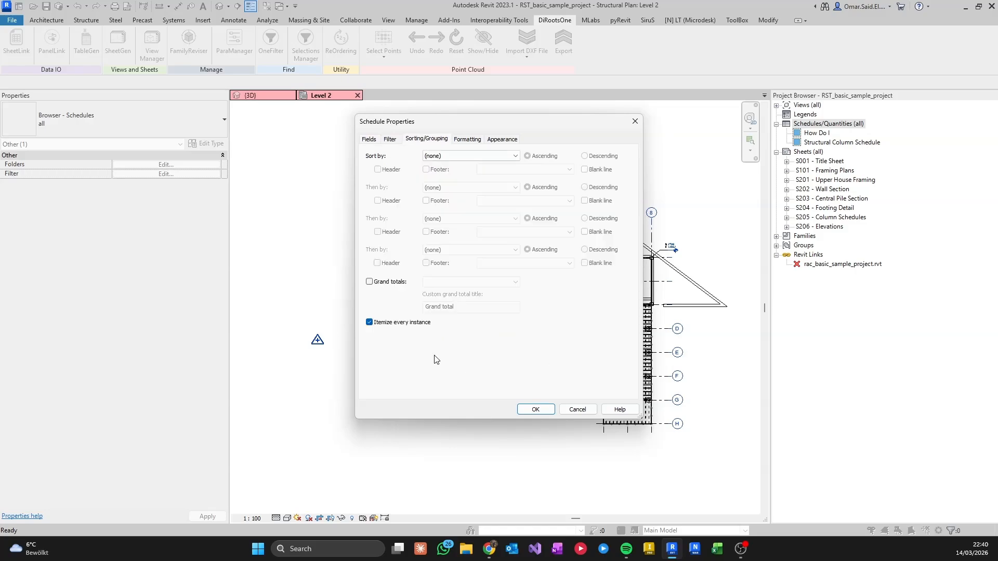
left_click(539, 410)
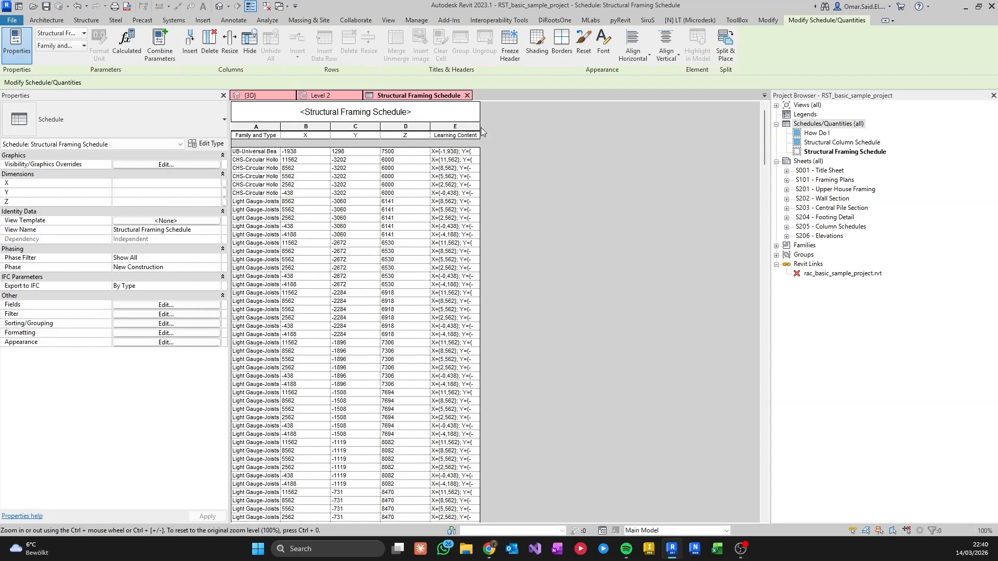
Widen the Learning Content and Family and Type columns of the Structural Framing Schedule so their full text fits
left_click_drag(481, 125, 555, 125)
left_click_drag(764, 142, 701, 98)
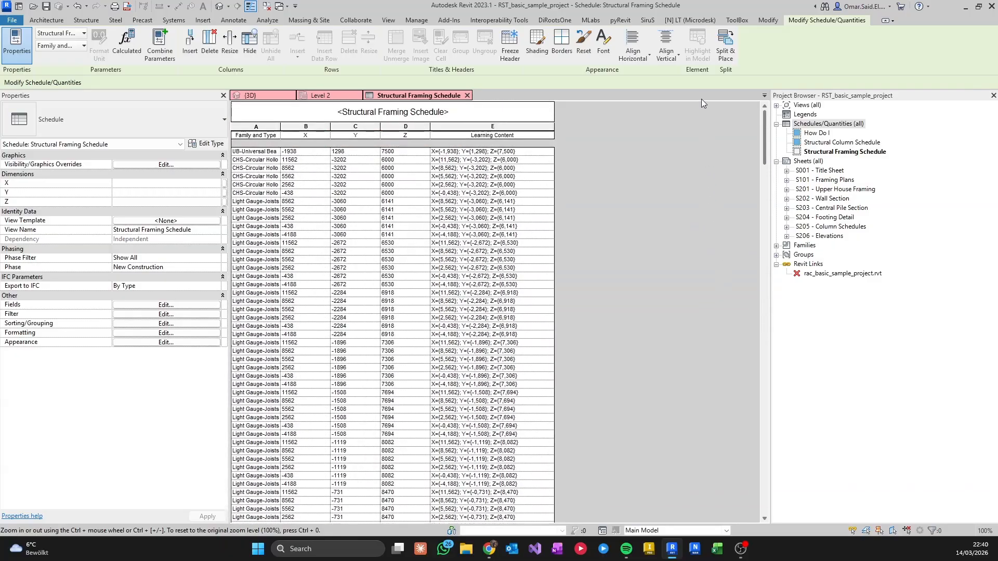
left_click_drag(284, 127, 361, 124)
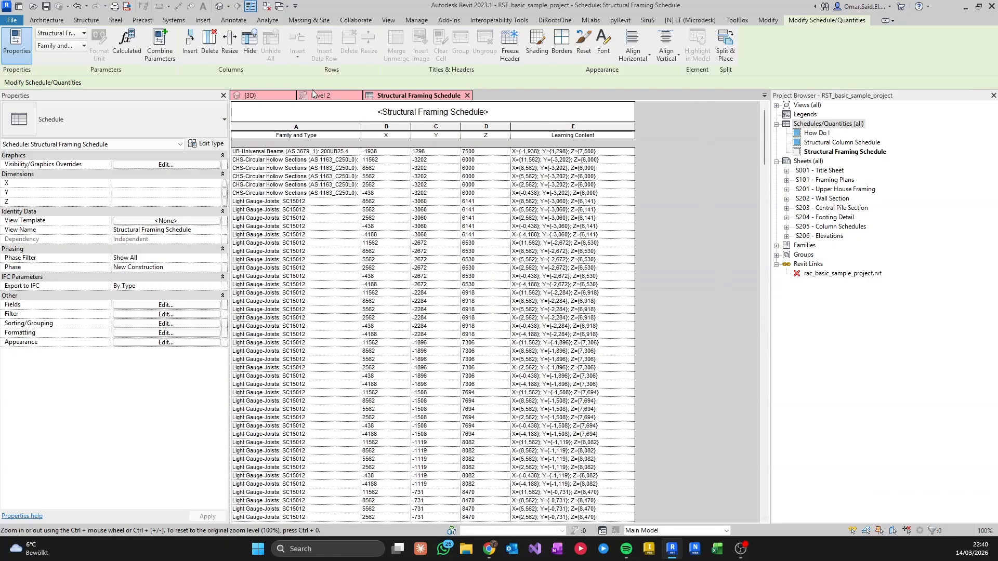
Create a new building-components schedule for the Structural Columns category in the New Construction phase
left_click(326, 96)
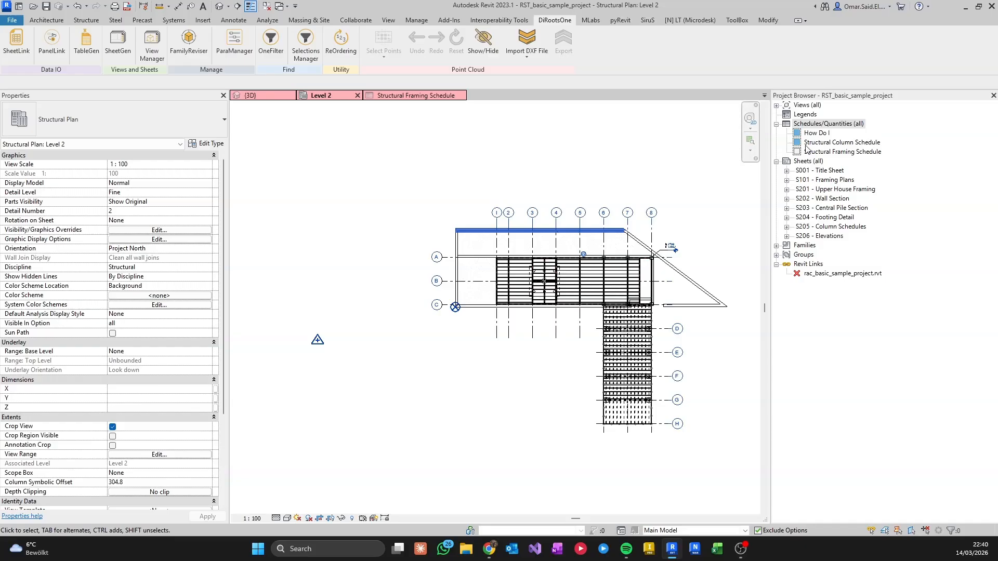
right_click(814, 126)
left_click(833, 135)
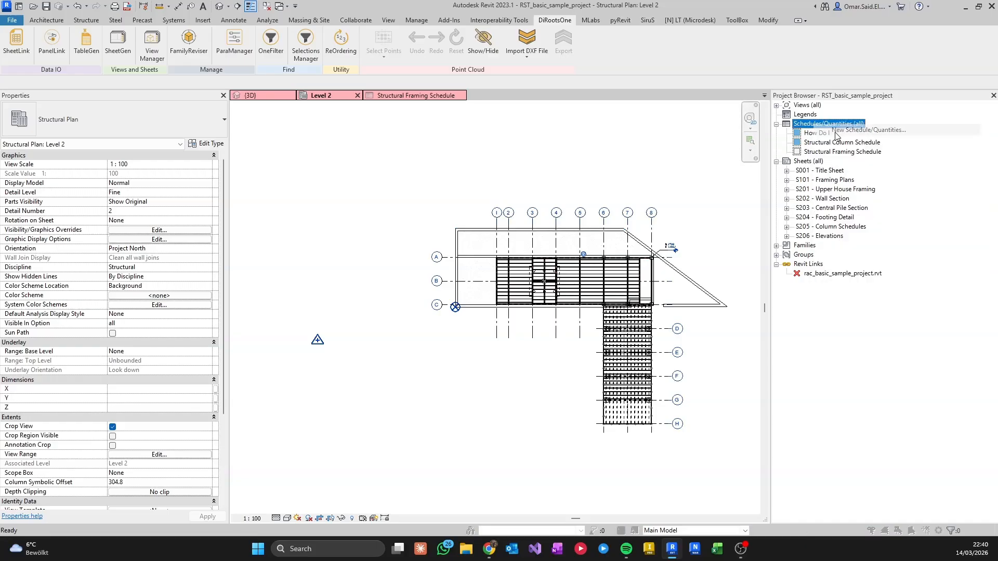
left_click(498, 194)
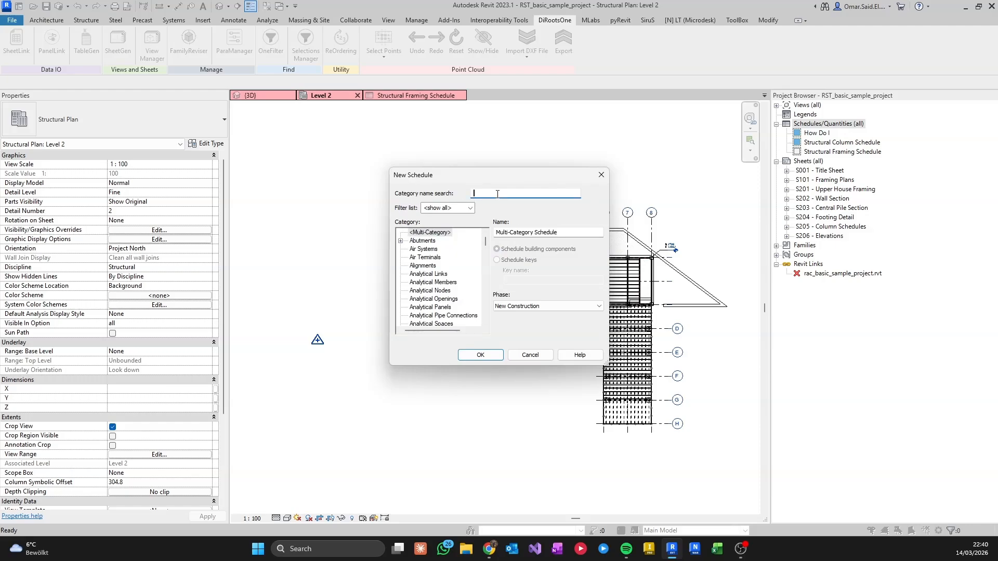
type("column")
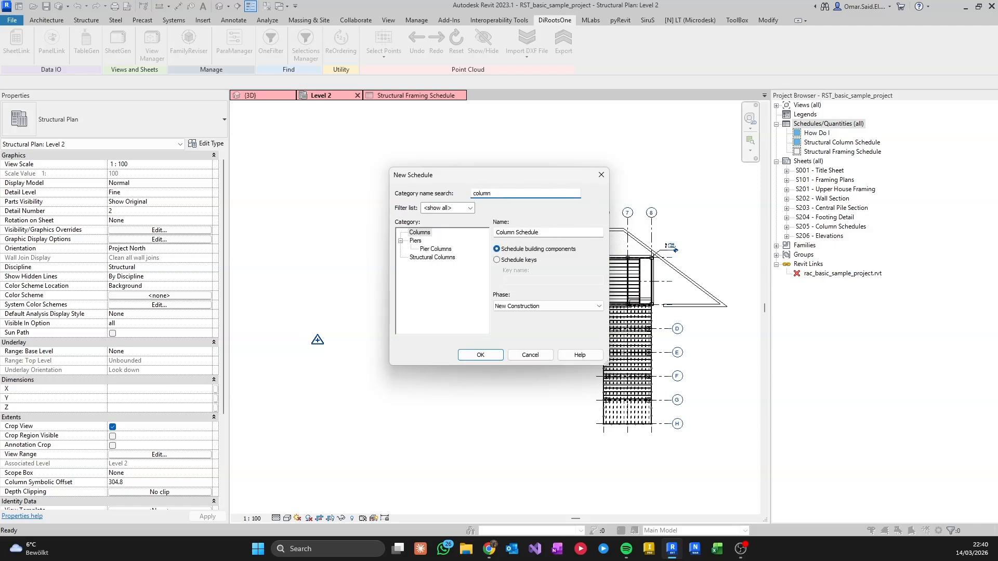
left_click(428, 258)
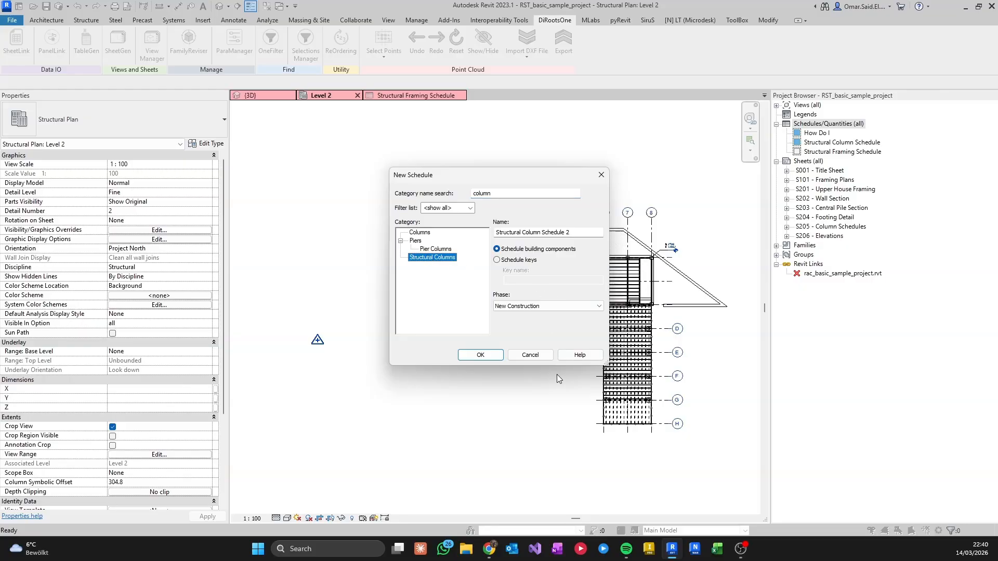
left_click(466, 357)
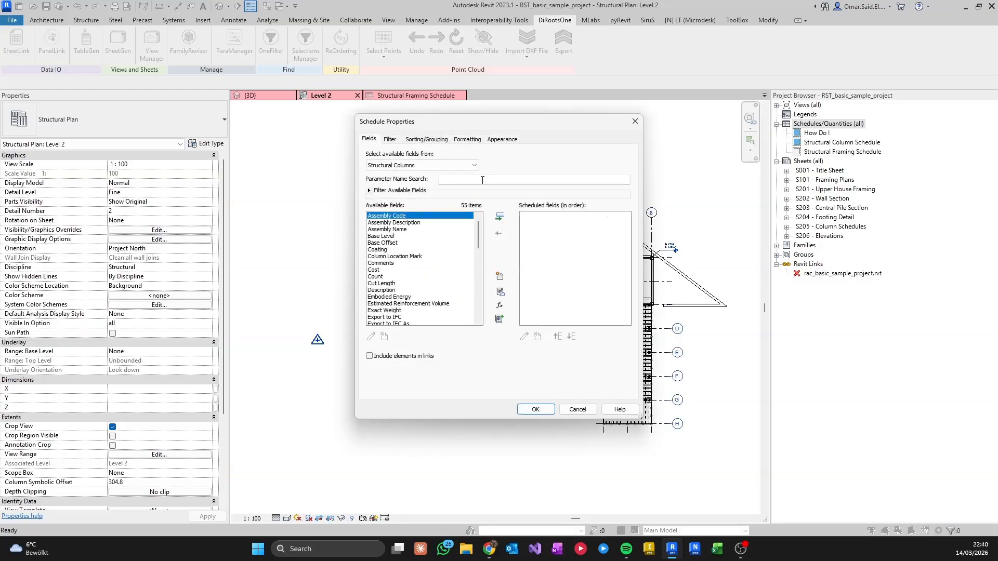
Add the Family and Type field and the X field to the column schedule
type("fami")
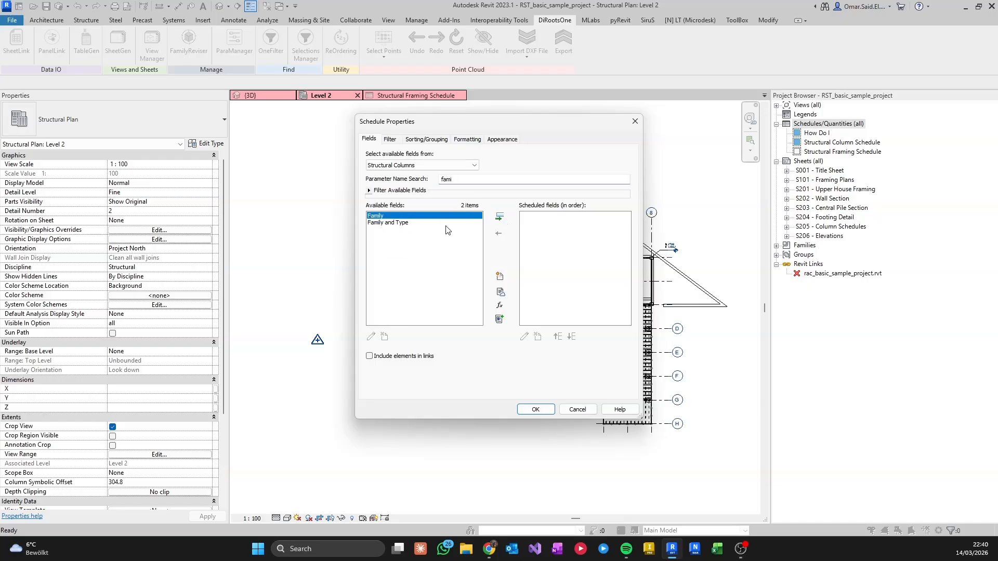
left_click(469, 223)
left_click(500, 216)
double_click(486, 179)
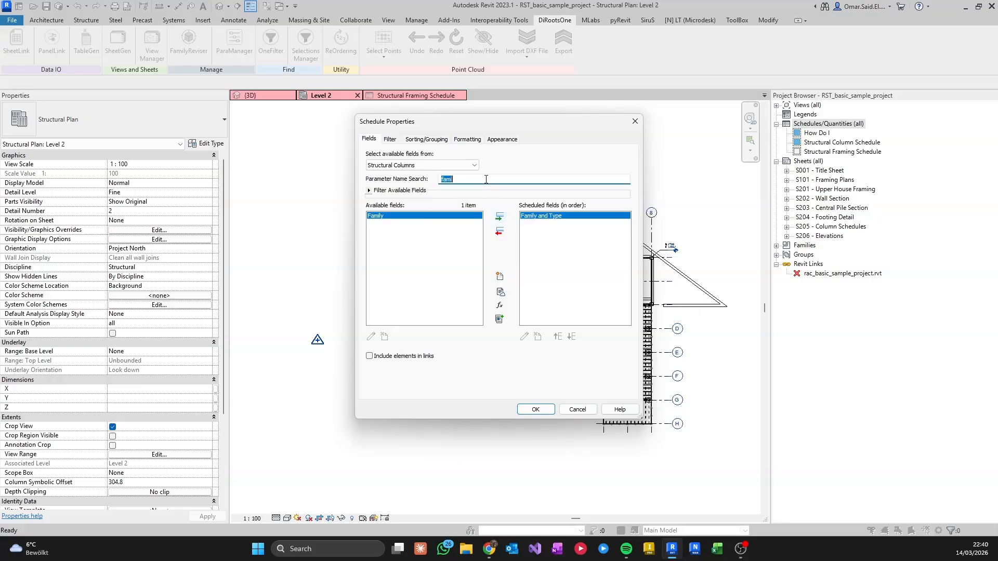
type("x")
left_click(386, 250)
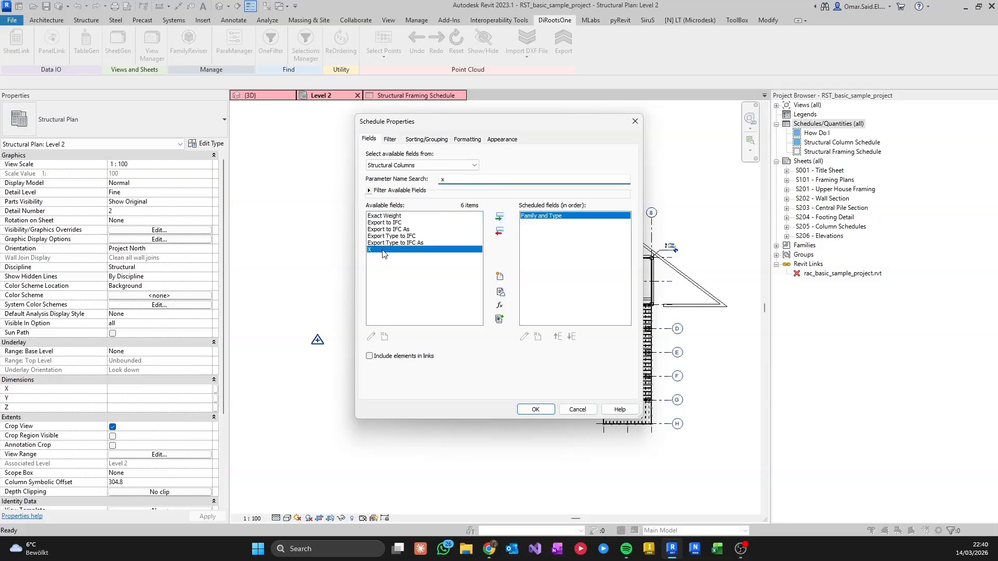
left_click(499, 217)
Add the Y and Z fields to the column schedule after the X field
double_click(489, 178)
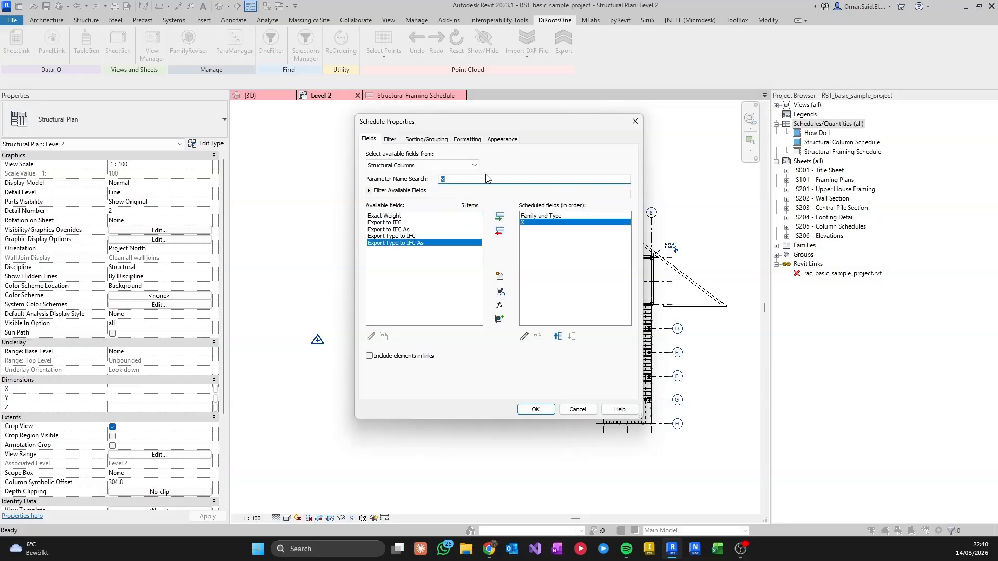
type("y")
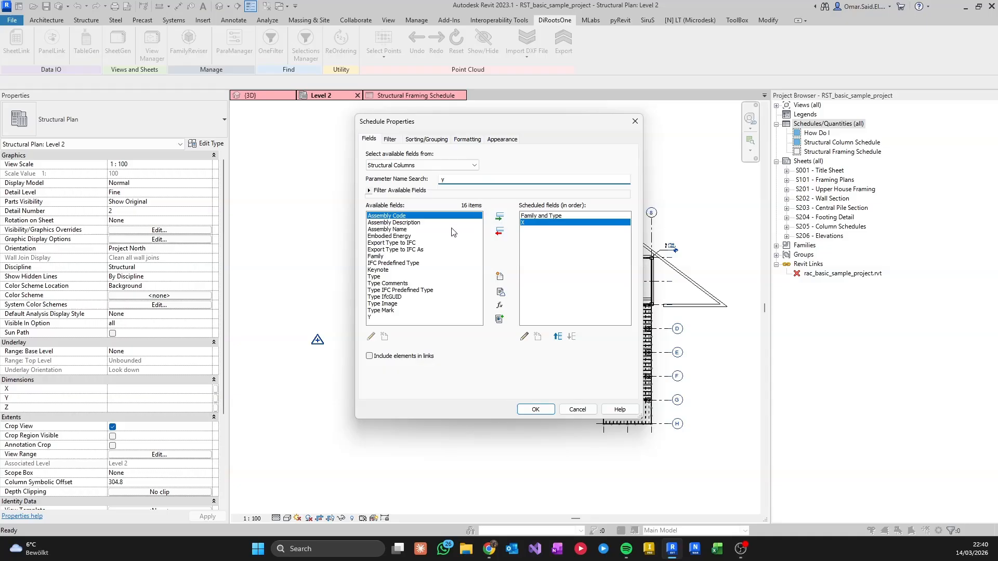
left_click(389, 317)
left_click(499, 217)
left_click(481, 179)
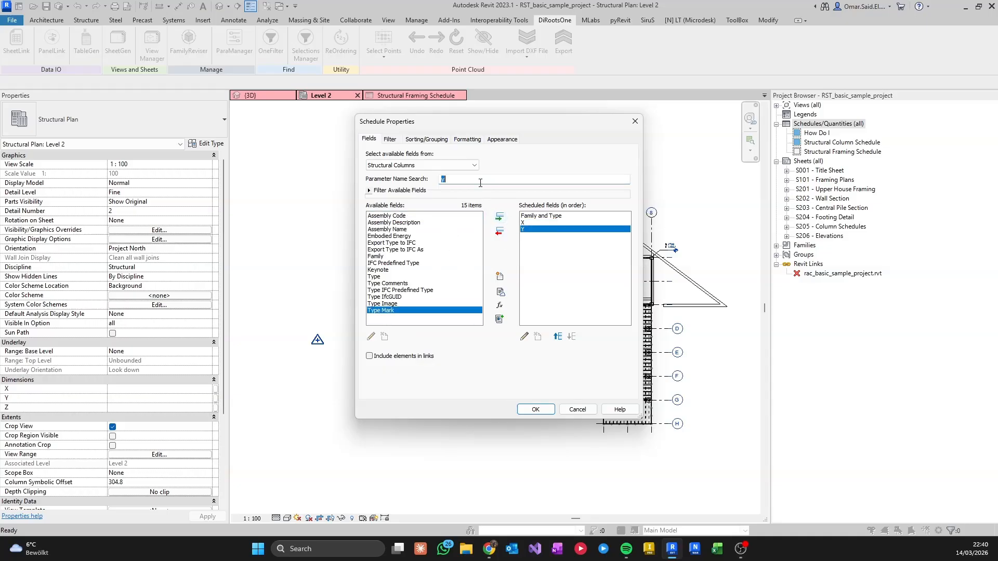
type("z")
left_click(500, 217)
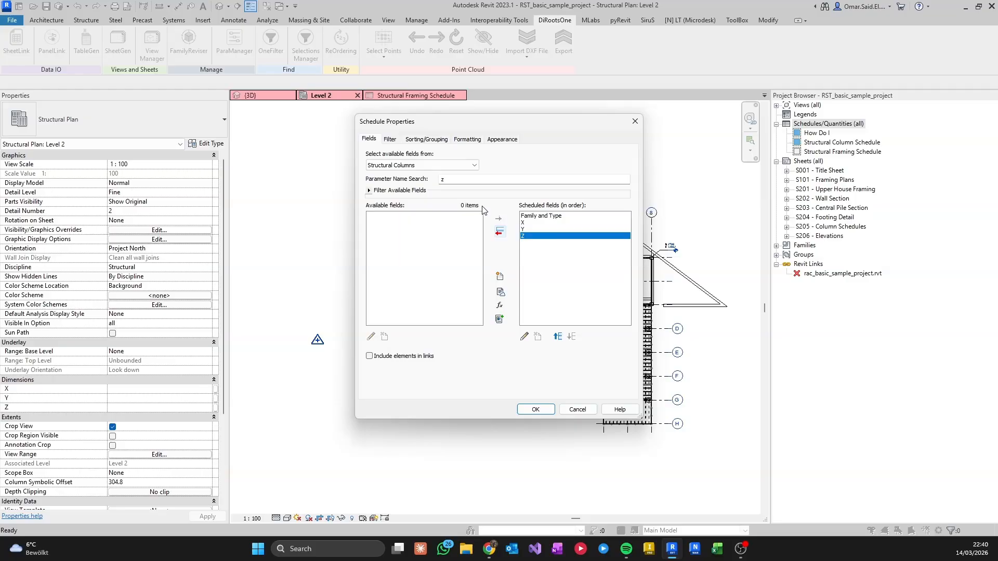
Add the Learning Content field and generate the column schedule with its Family and Type column widened to fit the full text
double_click(457, 180)
type("learn")
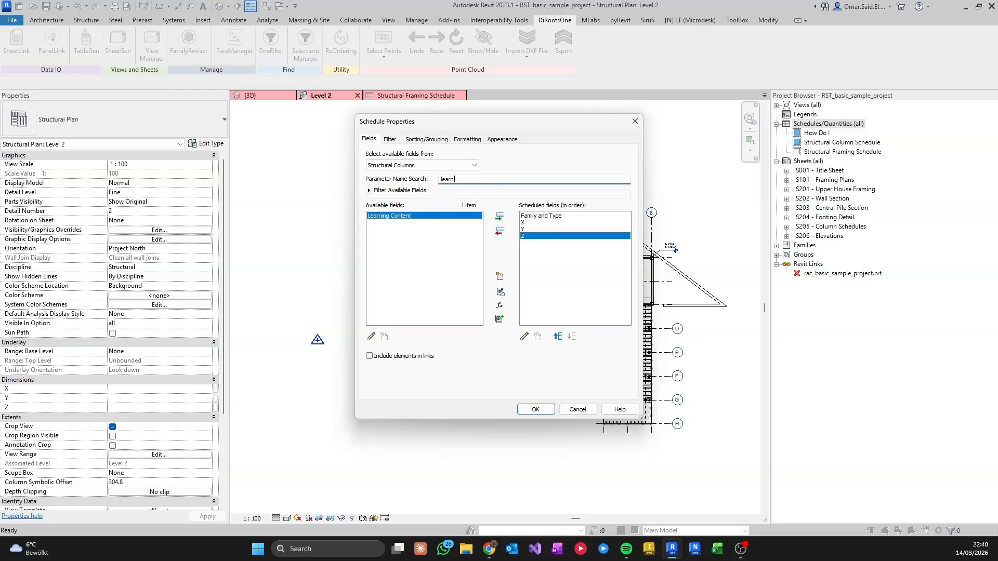
left_click(499, 217)
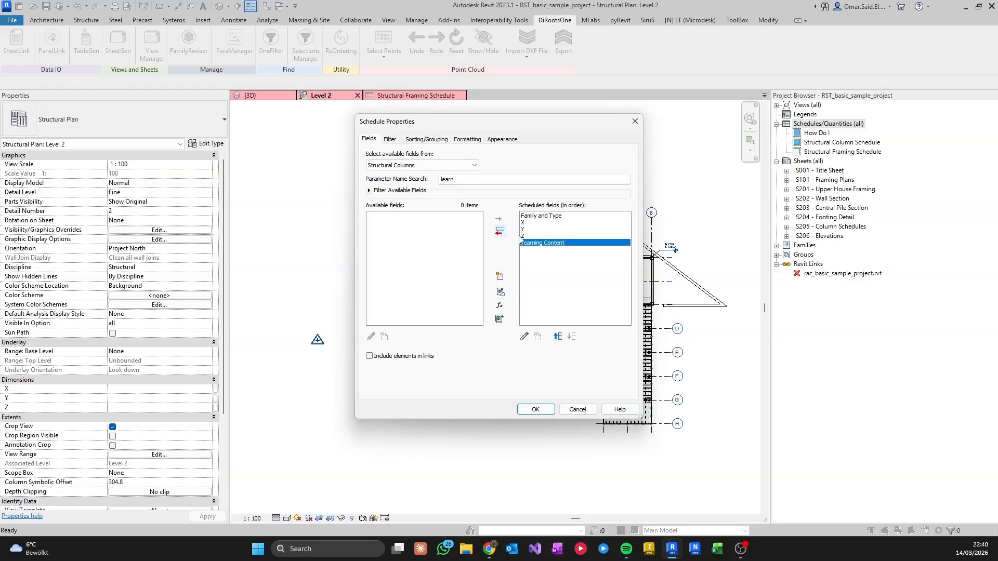
left_click(544, 413)
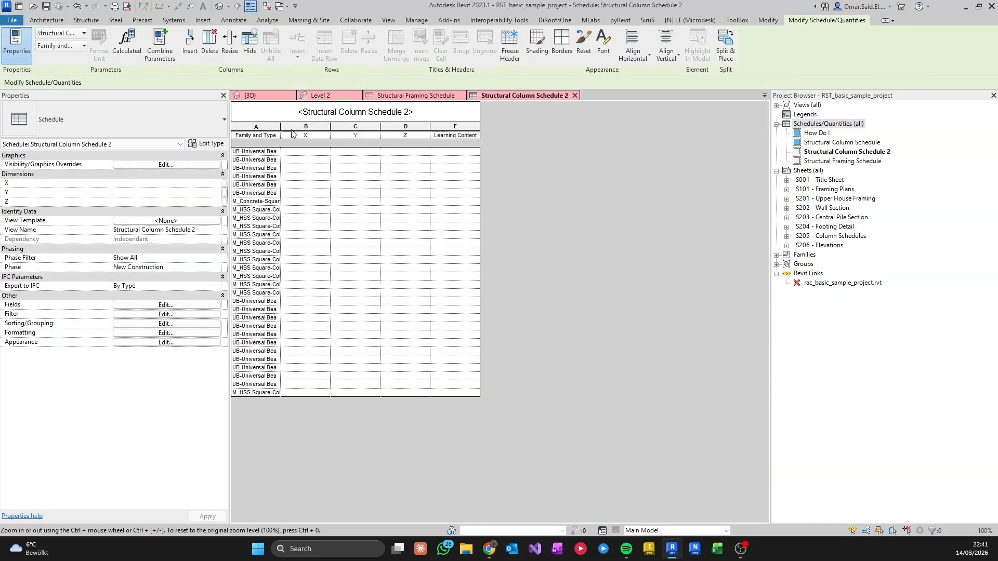
left_click_drag(281, 127, 372, 125)
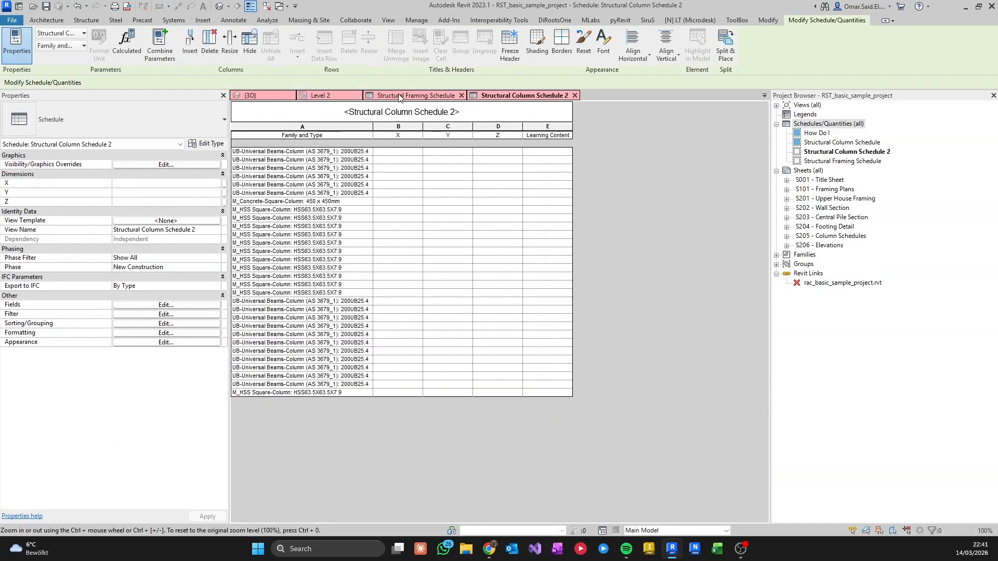
Open the Coordinate Writer from the Level 2 plan and select elements by the Structural Columns category
left_click(314, 98)
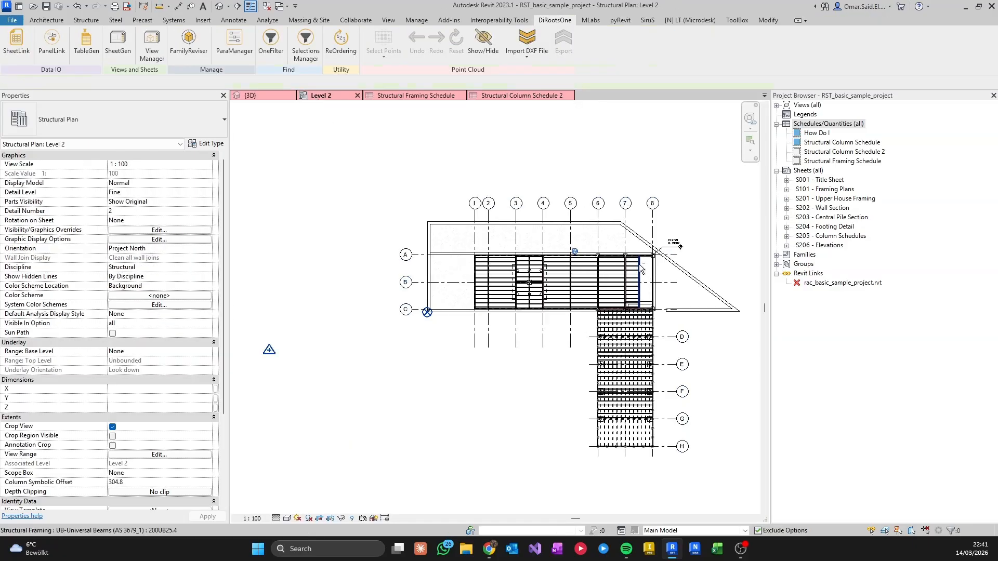
key("Return")
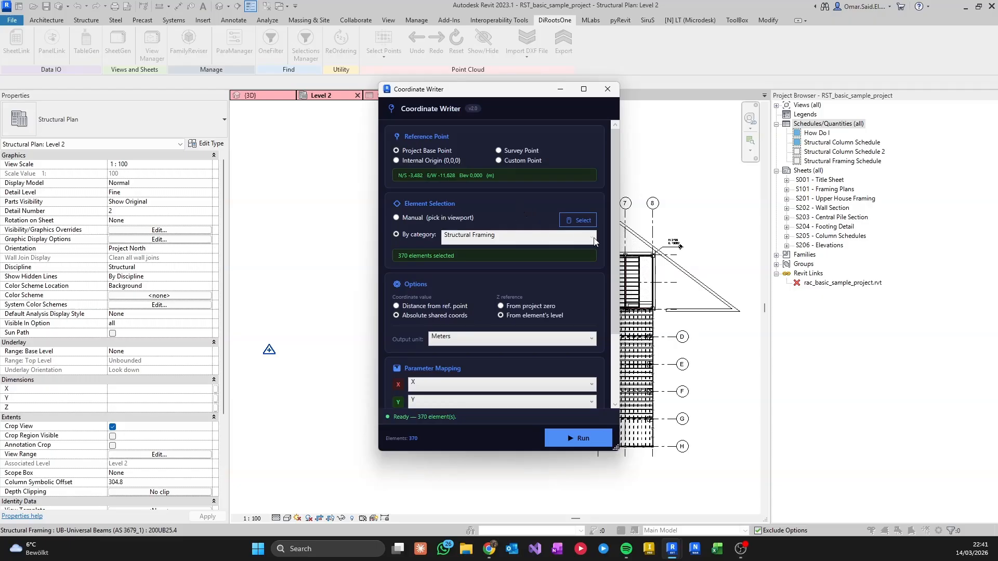
left_click(418, 218)
left_click(415, 234)
left_click(504, 236)
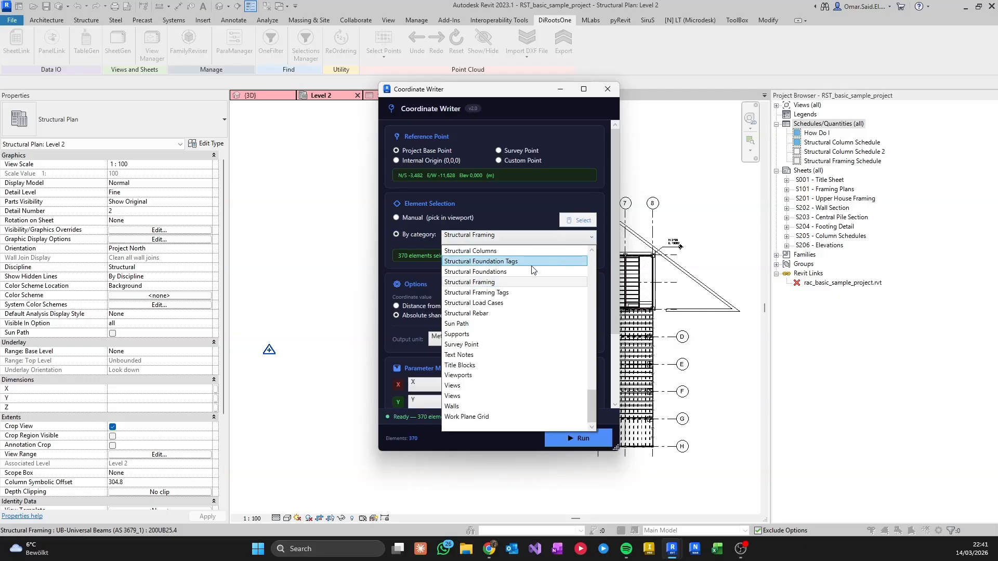
left_click(504, 251)
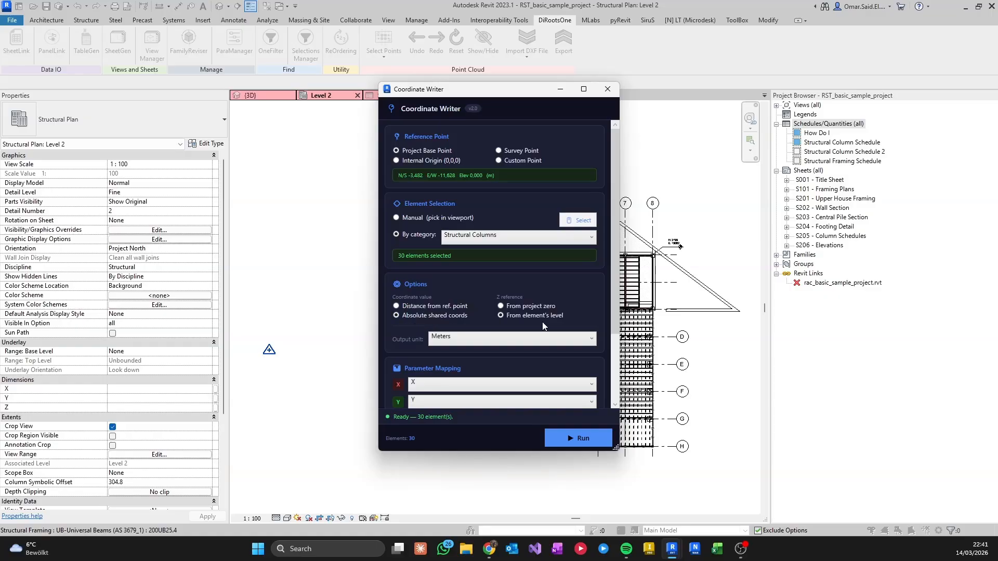
Run the Coordinate Writer to write the structural columns' coordinates into the X, Y, Z and Learning Content parameters
scroll(544, 322, "down", 3)
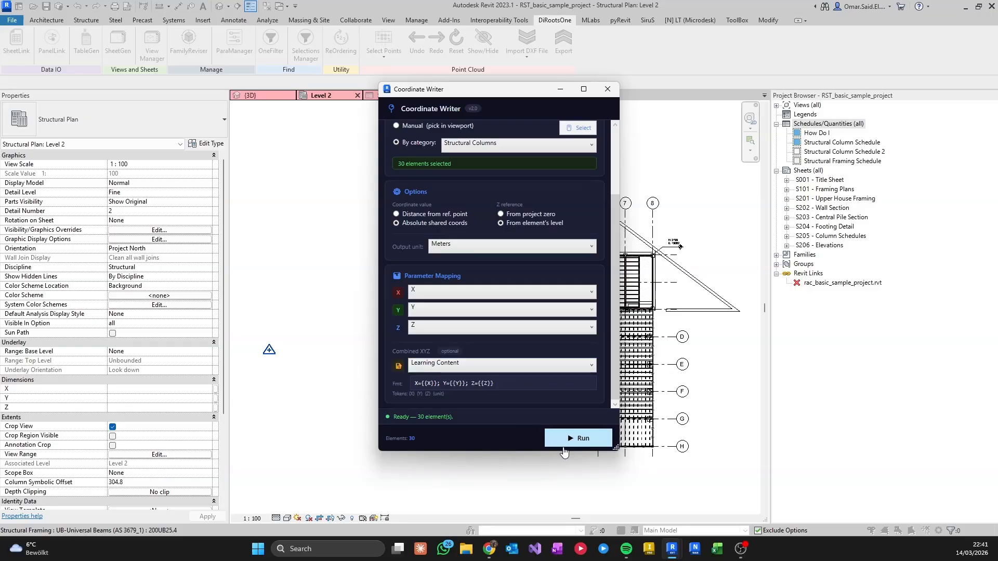
left_click(579, 446)
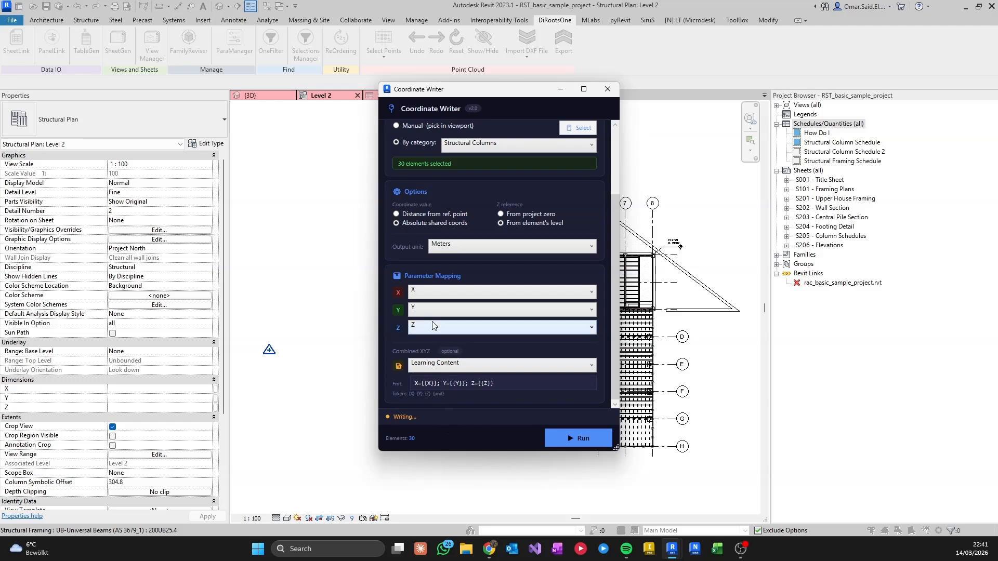
scroll(439, 288, "up", 4)
scroll(438, 292, "down", 4)
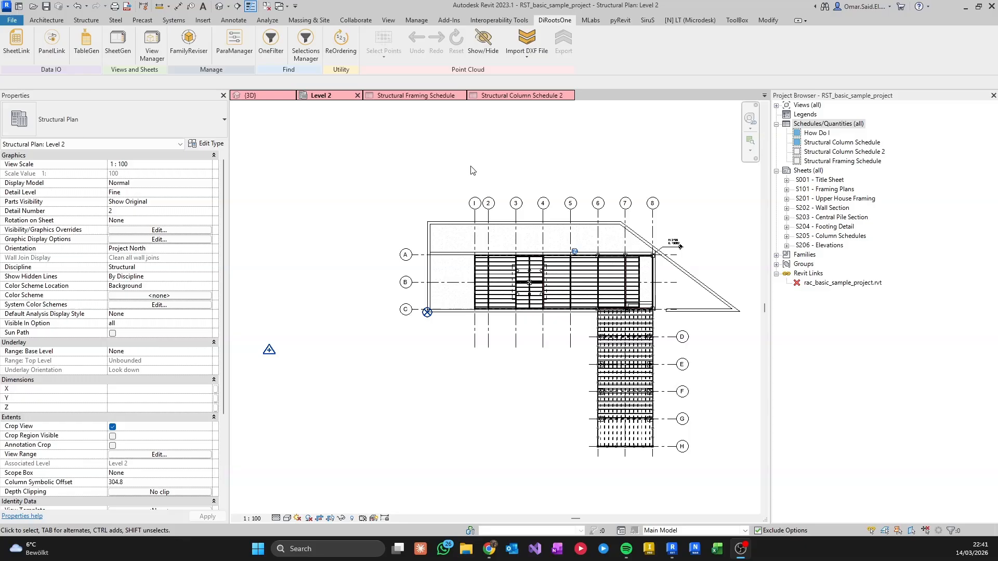
Widen the Learning Content column of Structural Column Schedule 2 so its full text fits, and return to the Level 2 plan
left_click(521, 97)
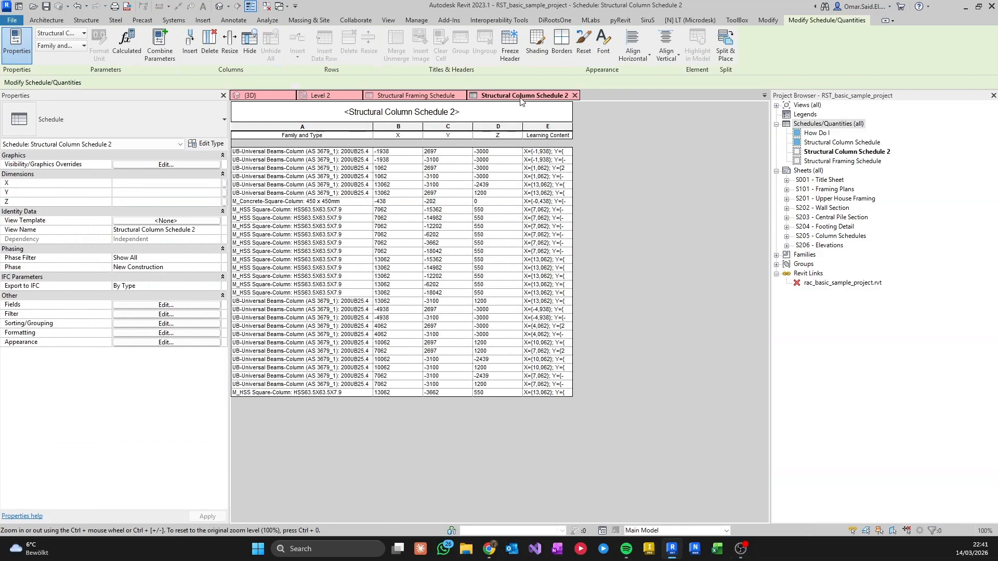
left_click_drag(573, 126, 673, 127)
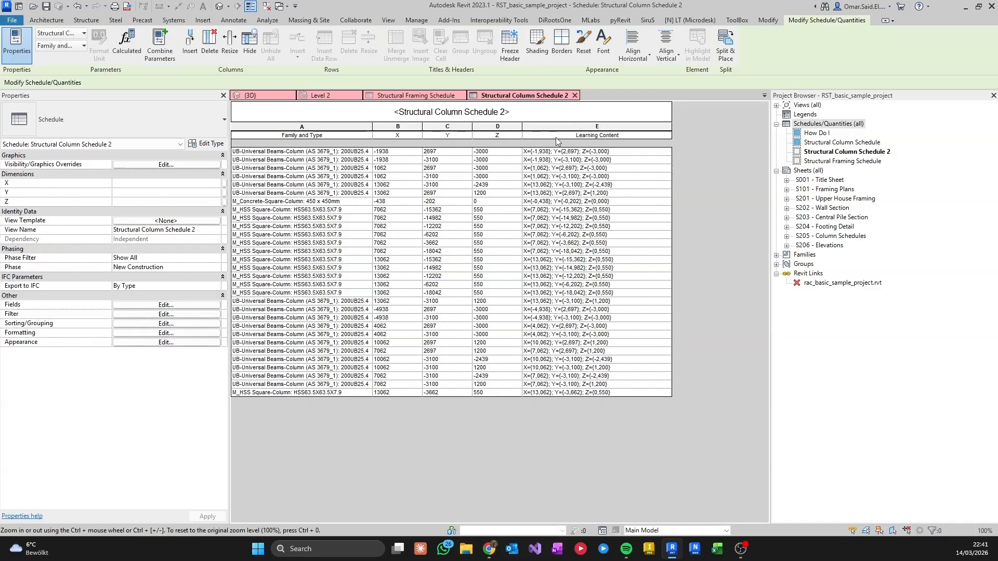
left_click(396, 96)
left_click(318, 97)
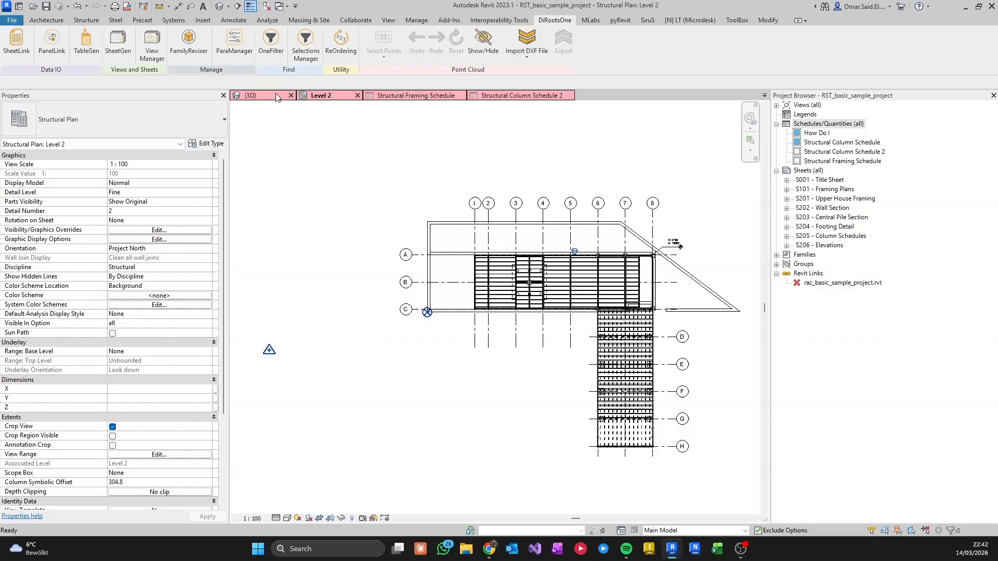